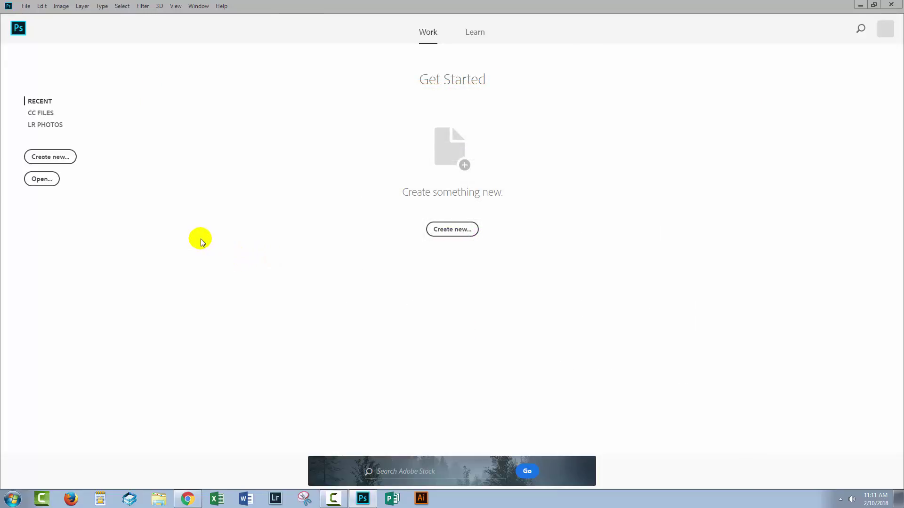
Create a blank document from the Custom 11 x 8.5 in, 300 ppi preset
click(50, 157)
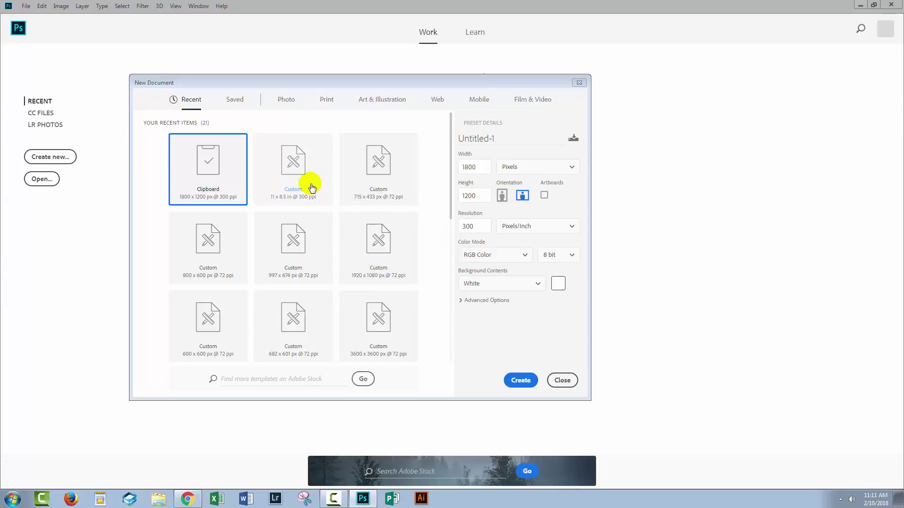
click(285, 164)
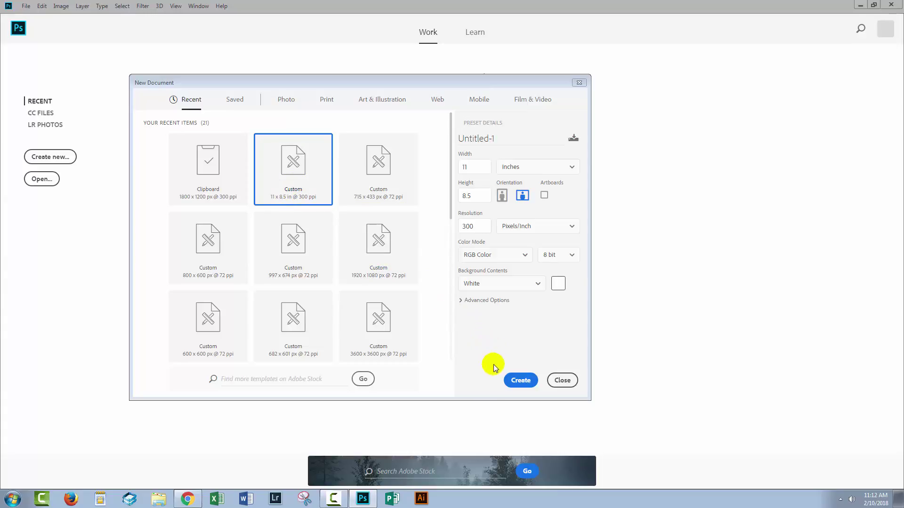
click(515, 384)
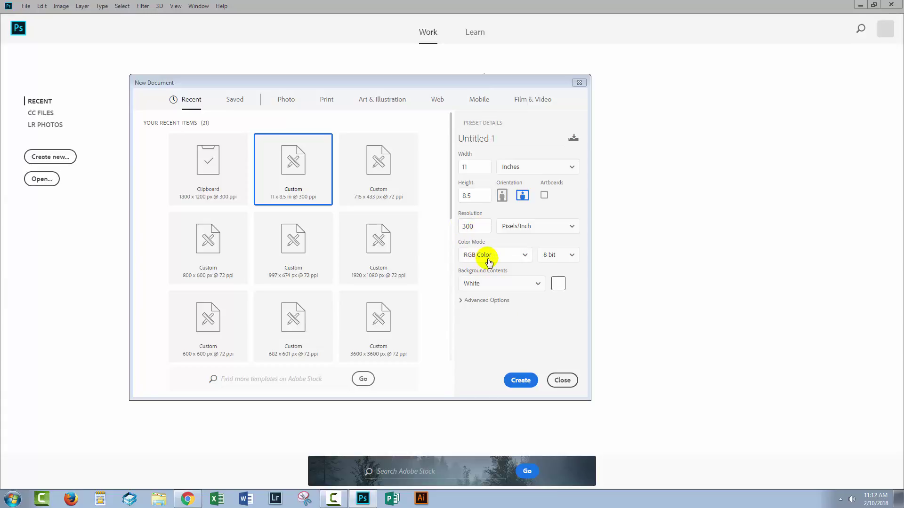
click(520, 382)
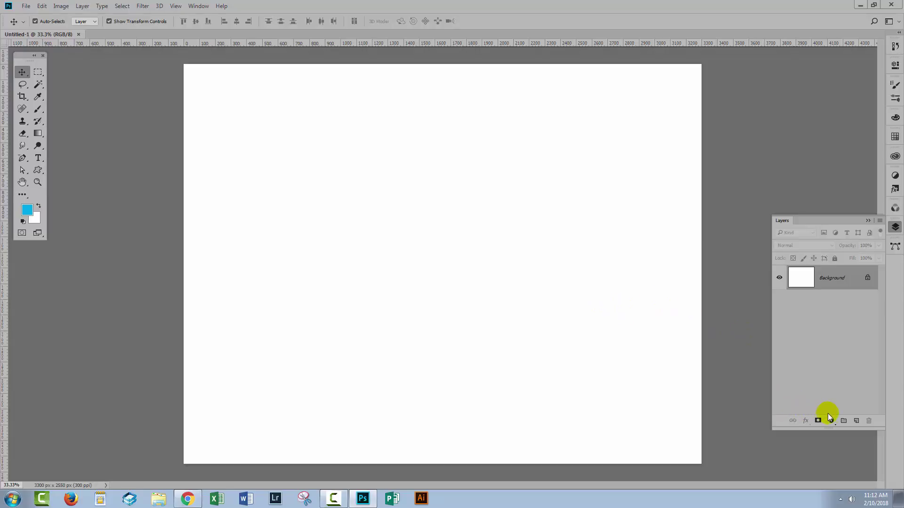
On a new layer, fill a fixed-size 6 x 4 in selection near the top-left with cyan
click(856, 420)
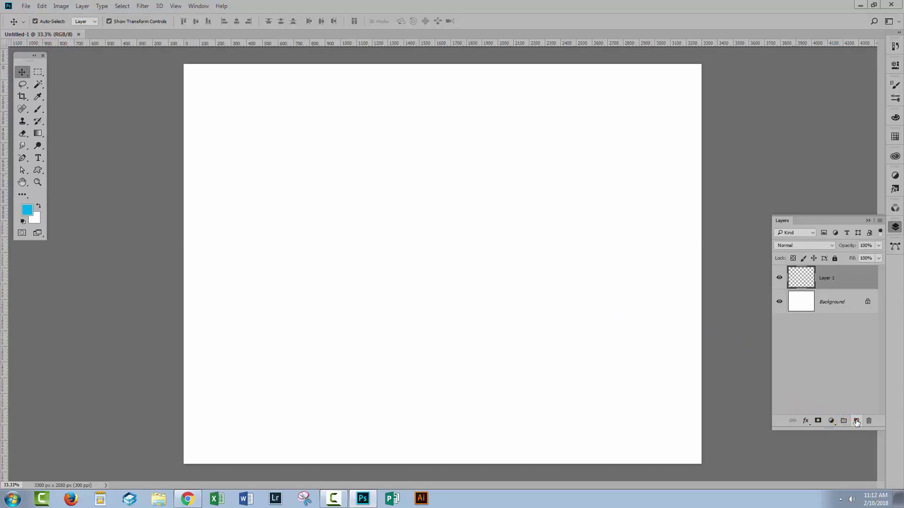
click(39, 73)
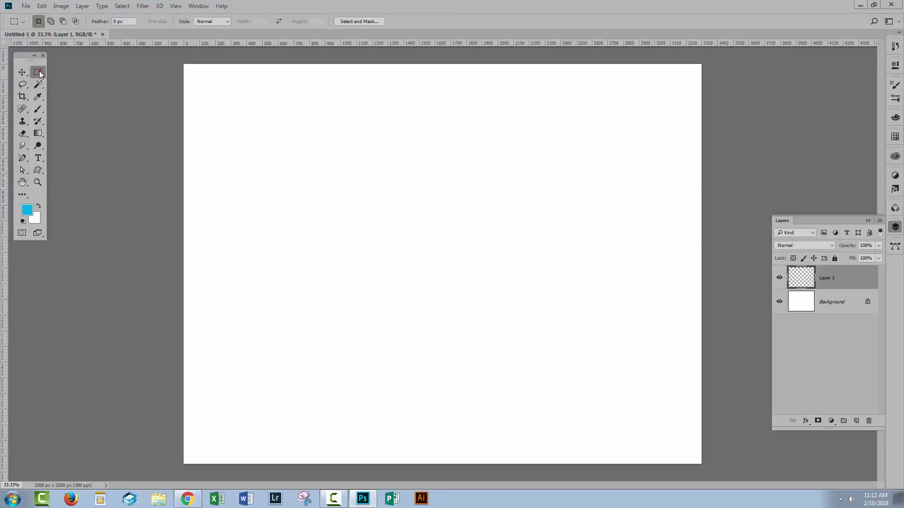
click(220, 22)
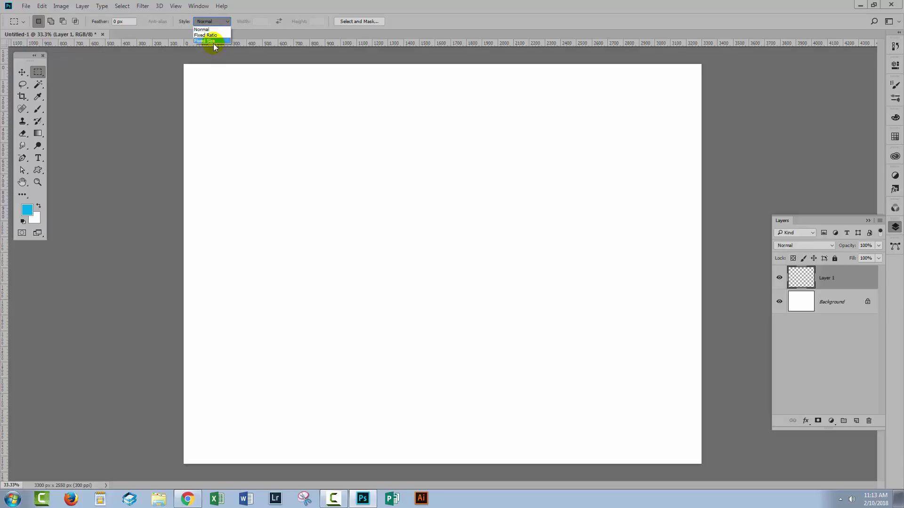
click(213, 42)
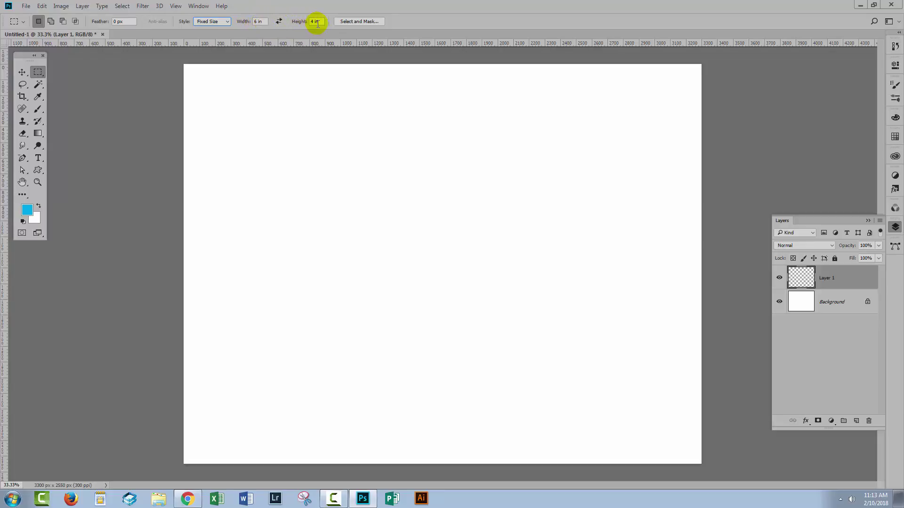
click(195, 76)
click(27, 210)
key(alt+BackSpace)
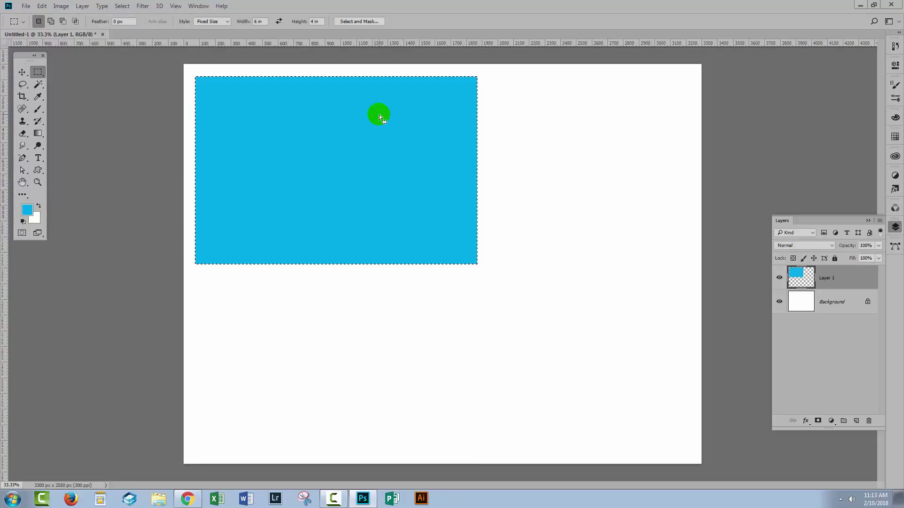
Nudge the cyan rectangle into the top-left corner and convert Layer 1 to a smart object
click(22, 72)
drag(233, 160, 226, 153)
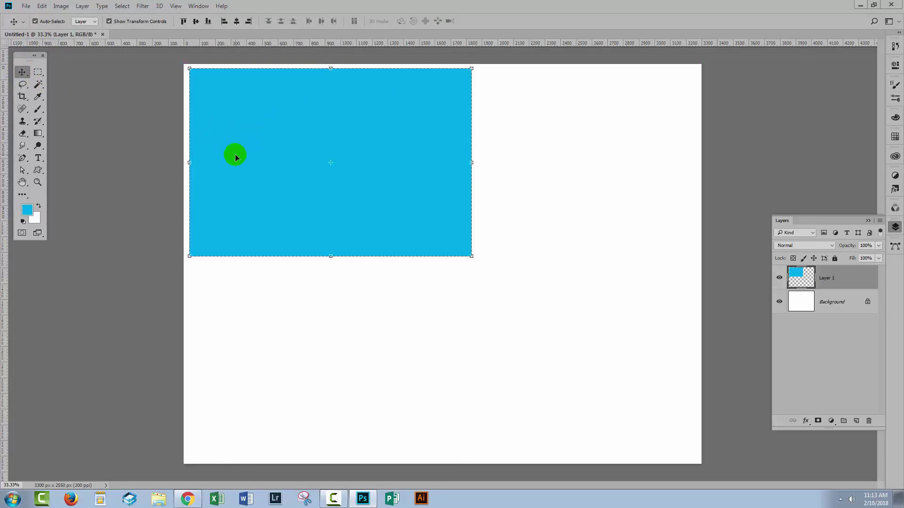
right_click(833, 279)
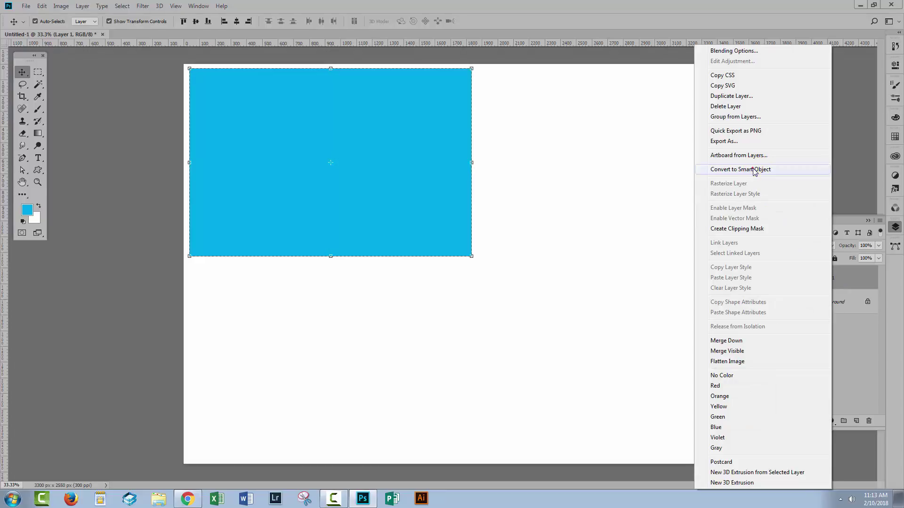
click(753, 172)
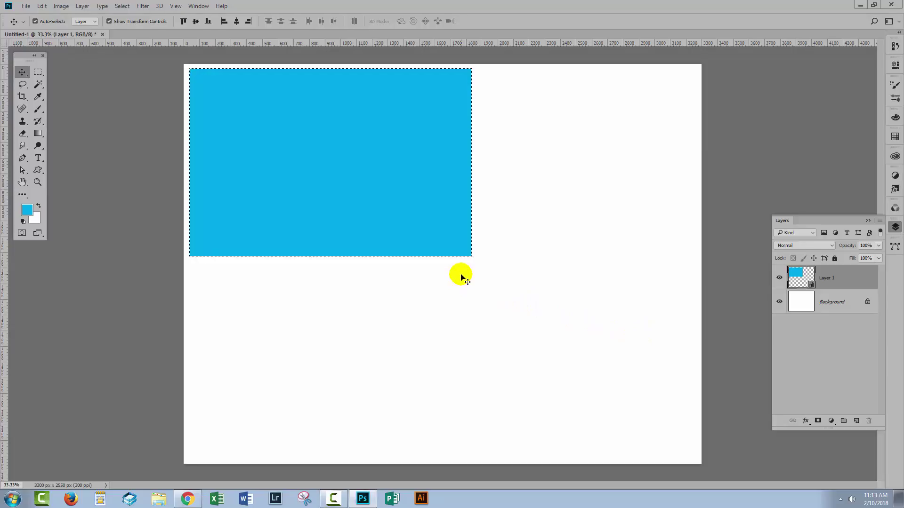
key(ctrl+d)
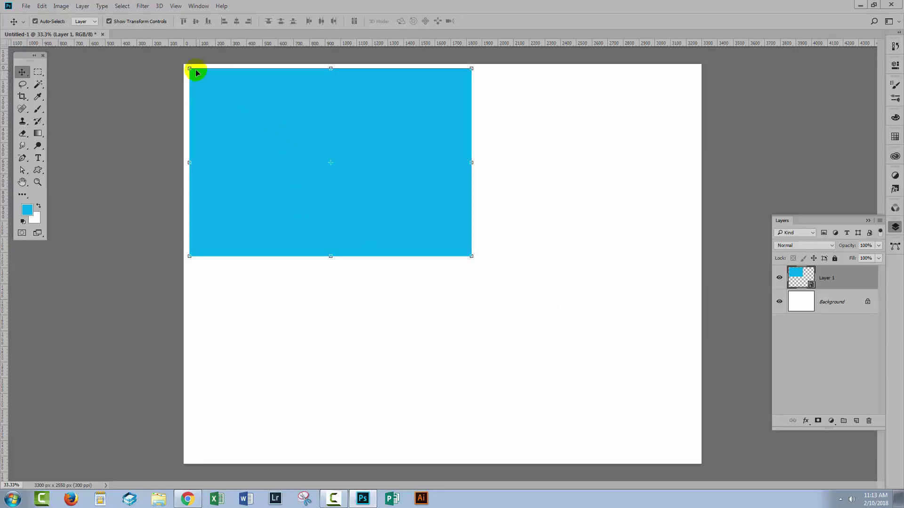
click(122, 6)
click(420, 254)
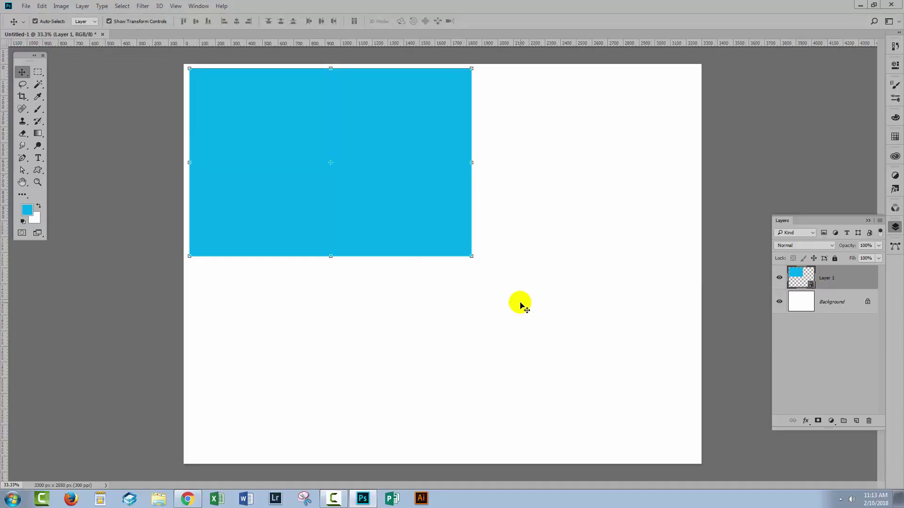
key(ctrl)
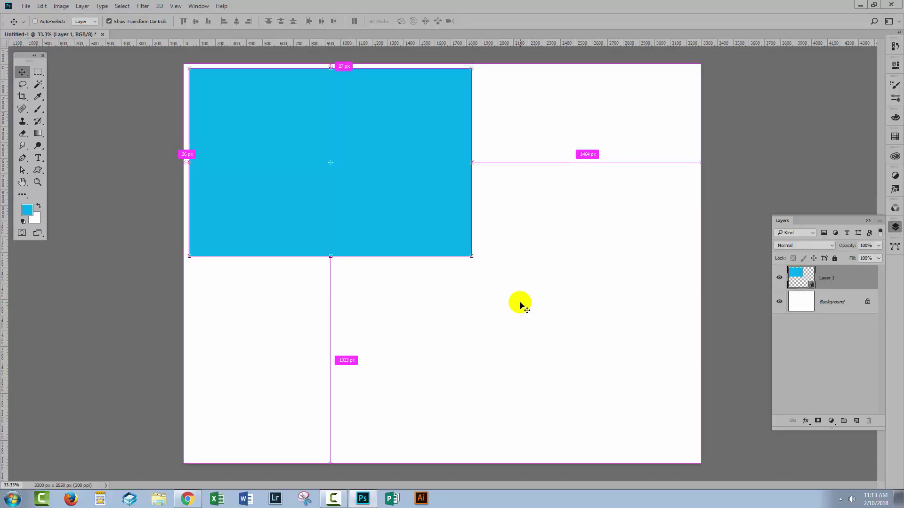
Duplicate the smart-object rectangle and place the copy directly below the original
key(ctrl+j)
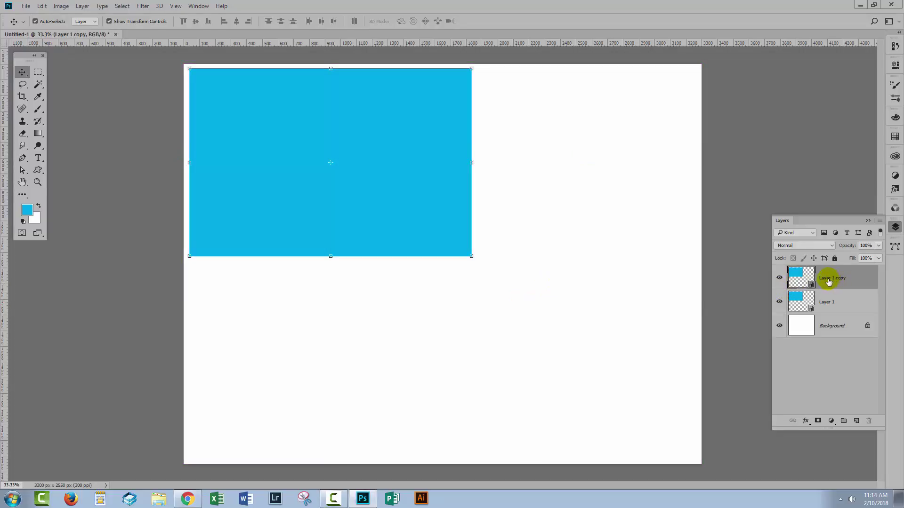
drag(377, 199, 371, 394)
click(491, 379)
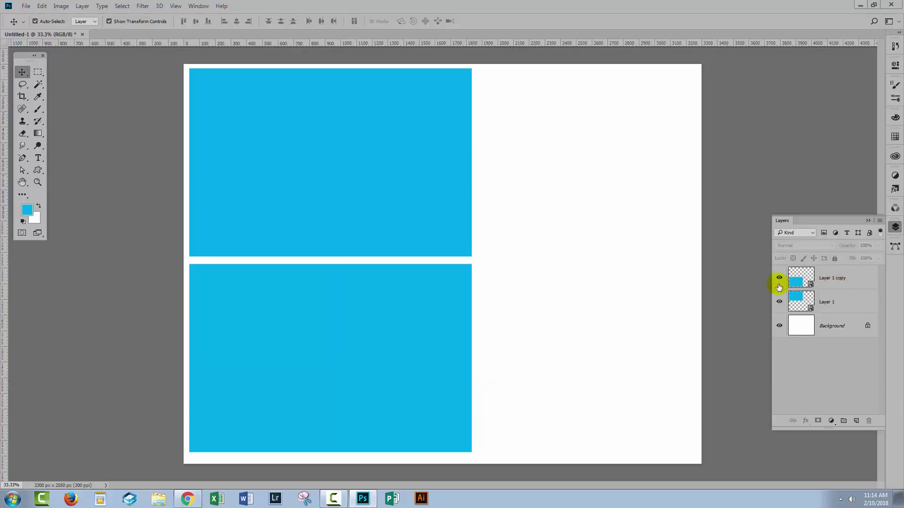
click(410, 340)
click(301, 323)
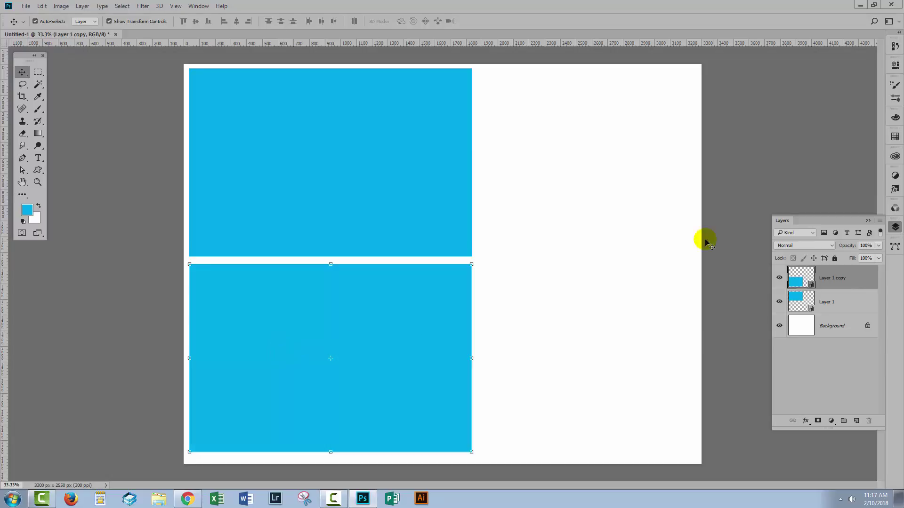
Copy the lower rectangle to the top right, resize it to 3 x 2 in, and set it beside the top frame
key(ctrl)
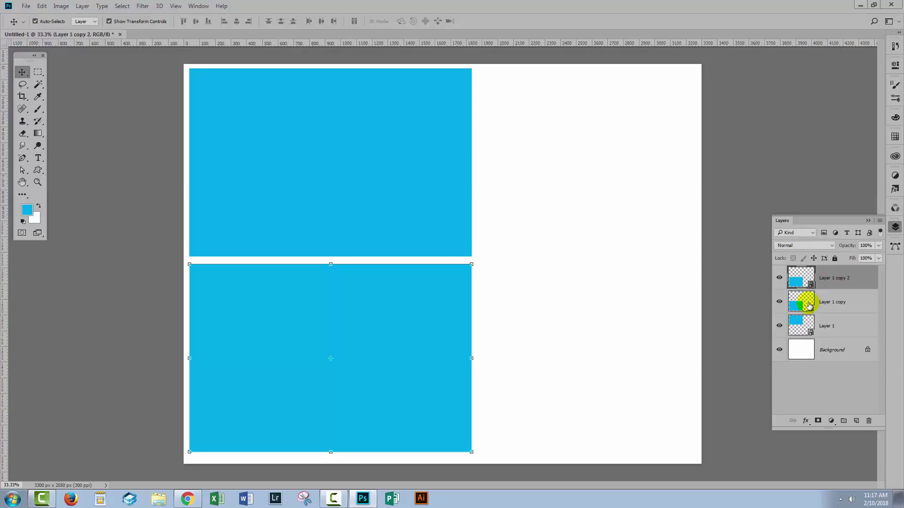
drag(348, 332, 569, 142)
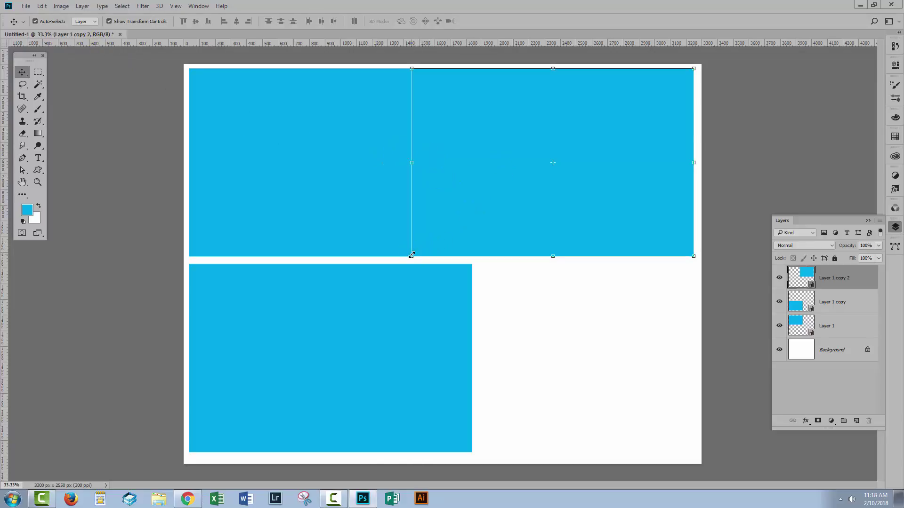
drag(411, 255, 462, 227)
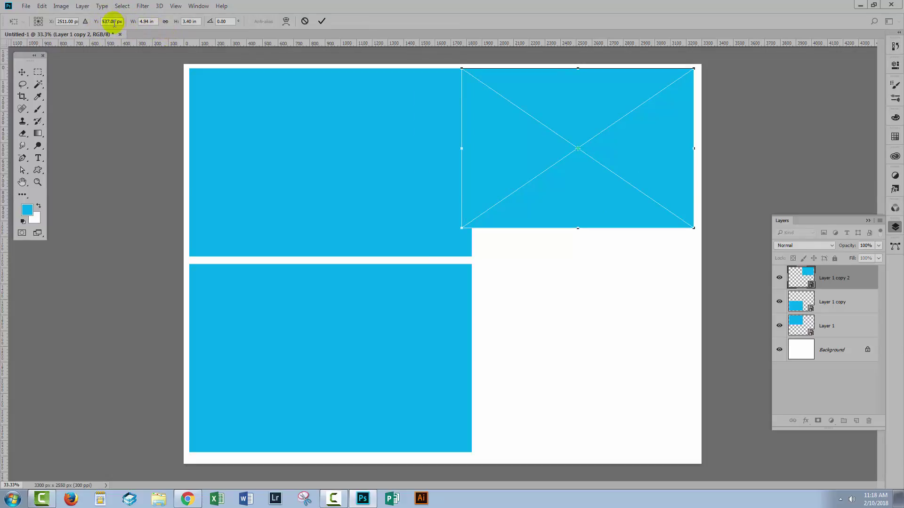
double_click(147, 21)
text(3)
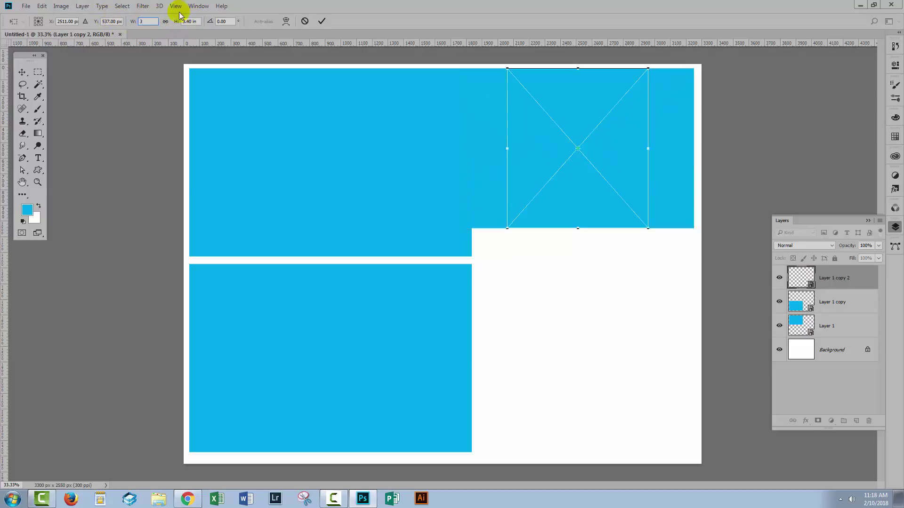
double_click(195, 21)
text(2)
click(321, 21)
drag(549, 159, 525, 136)
Duplicate the small frame, move a copy to the bottom right, and select the four right-column frames
key(ctrl+j)
key(ctrl+j)
key(ctrl+j)
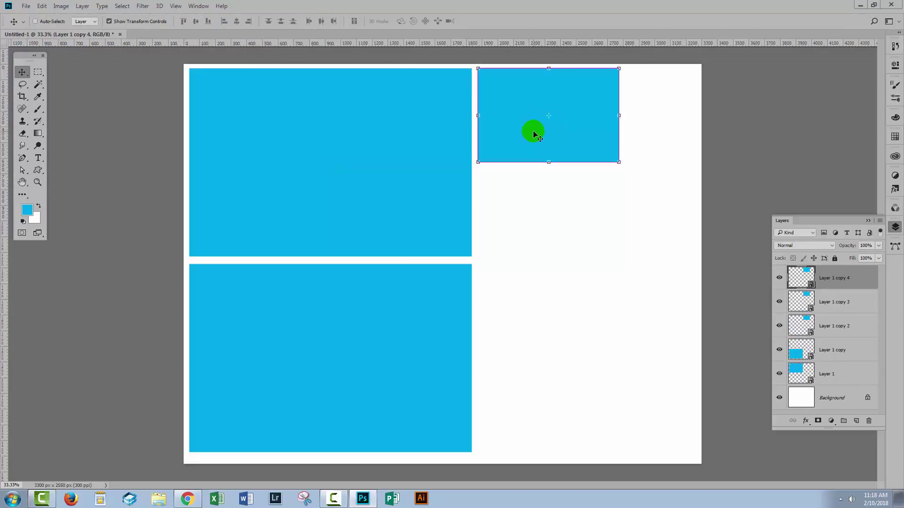
drag(535, 134, 536, 422)
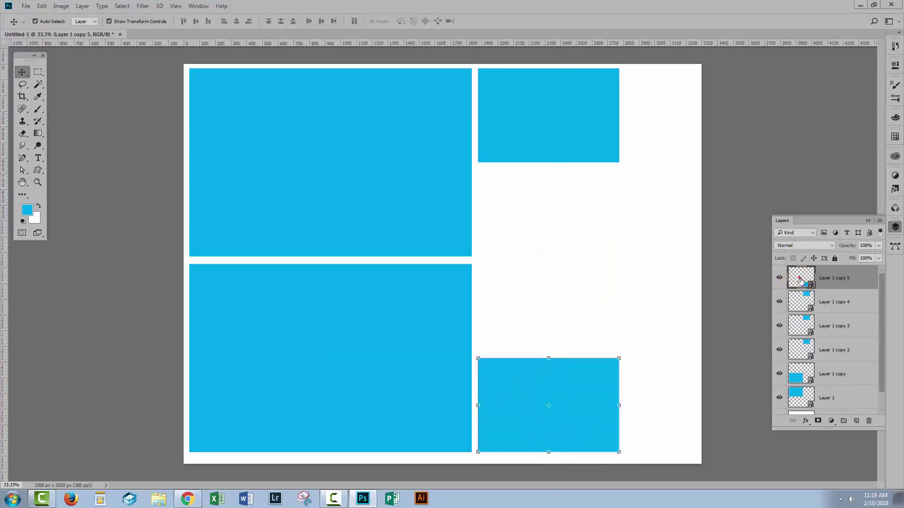
click(820, 305)
shift+click(819, 349)
shift+click(827, 281)
click(601, 405)
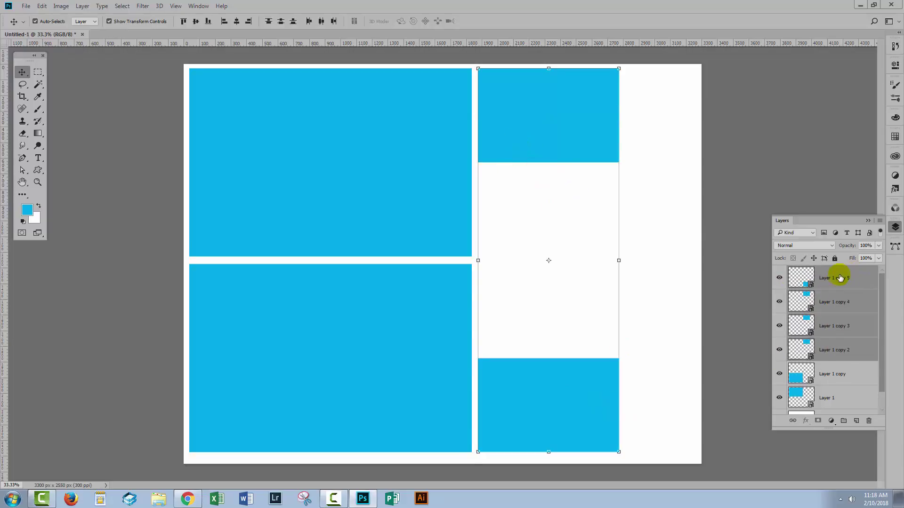
click(578, 388)
Distribute the four right-column frames evenly by vertical centres
click(83, 6)
mouse_move(126, 287)
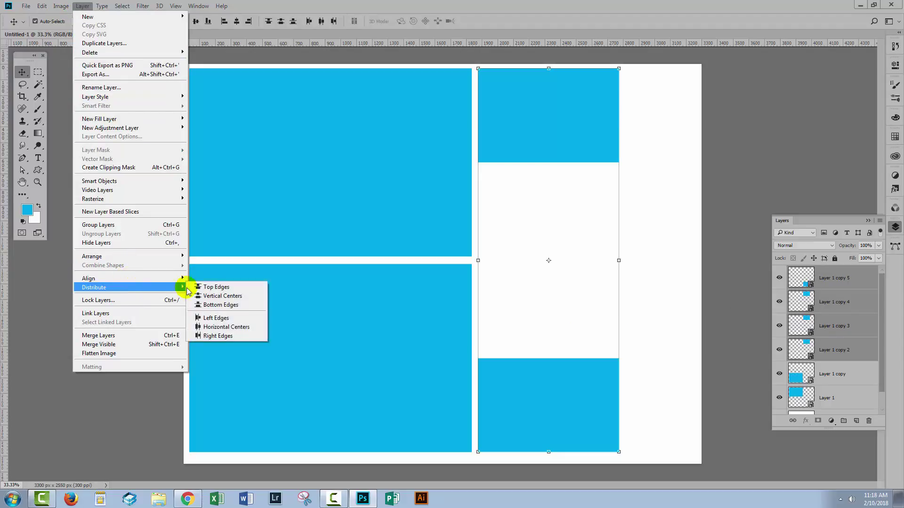
click(216, 298)
click(631, 278)
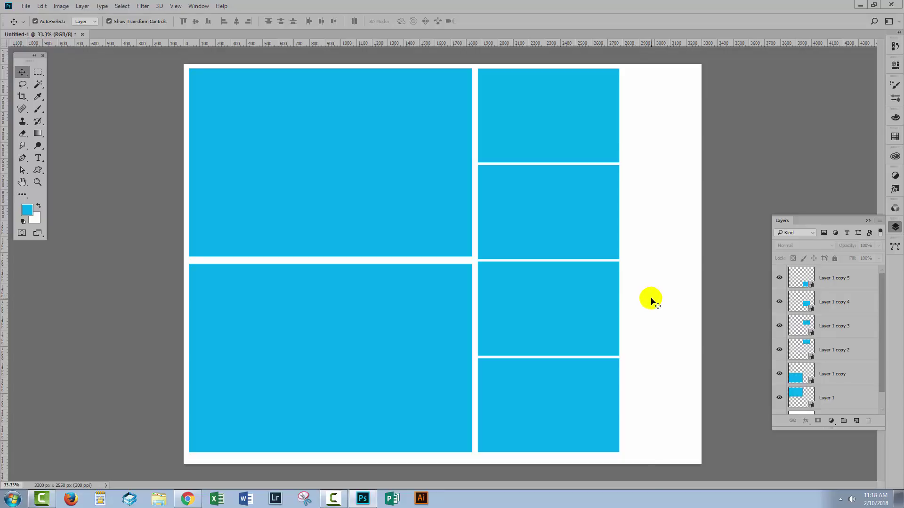
Save the layout as the Photoshop file 2 6x4 4 3x2.psd
click(26, 6)
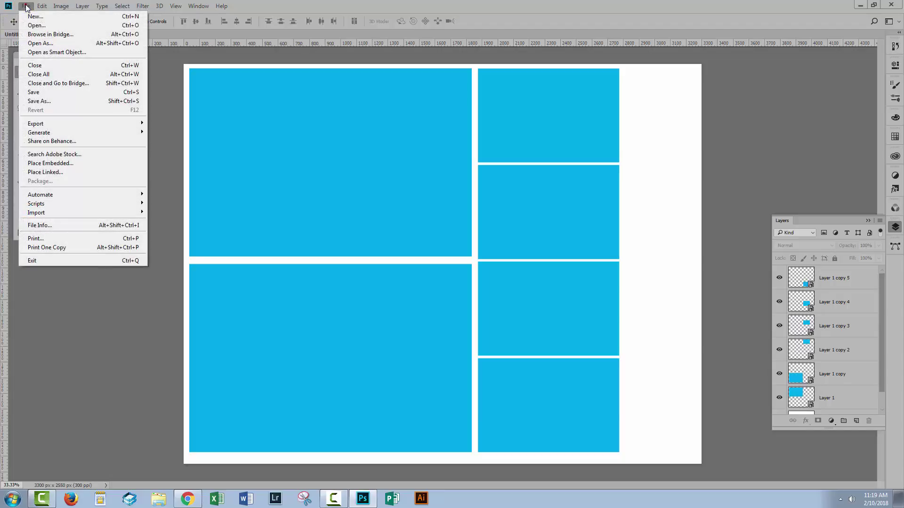
click(33, 92)
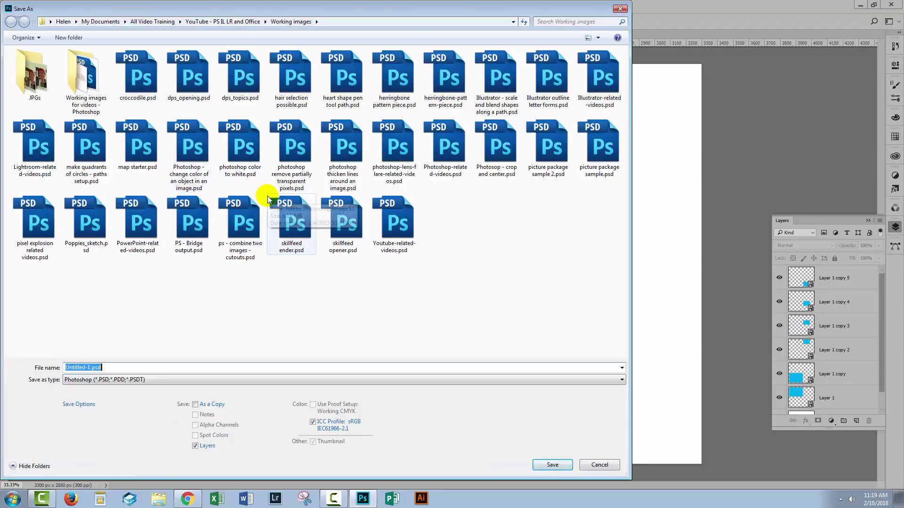
text(2 6x)
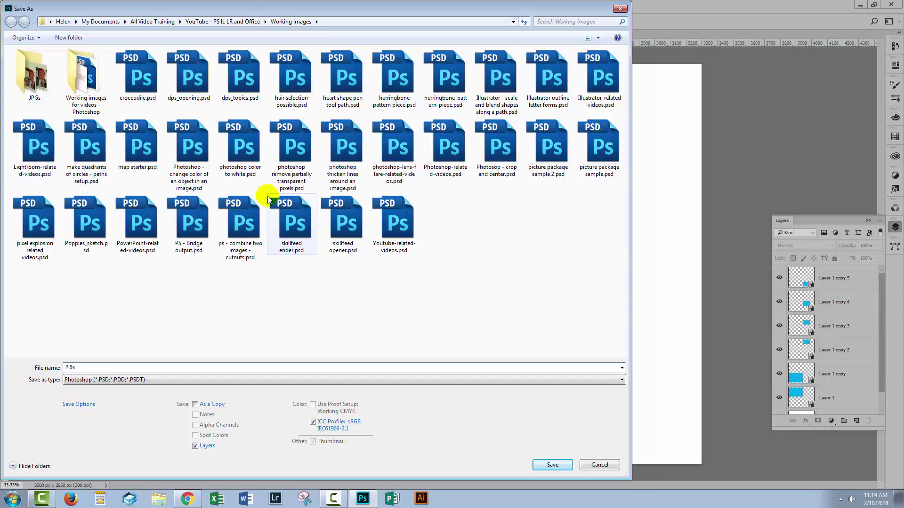
text(4 4 3x2)
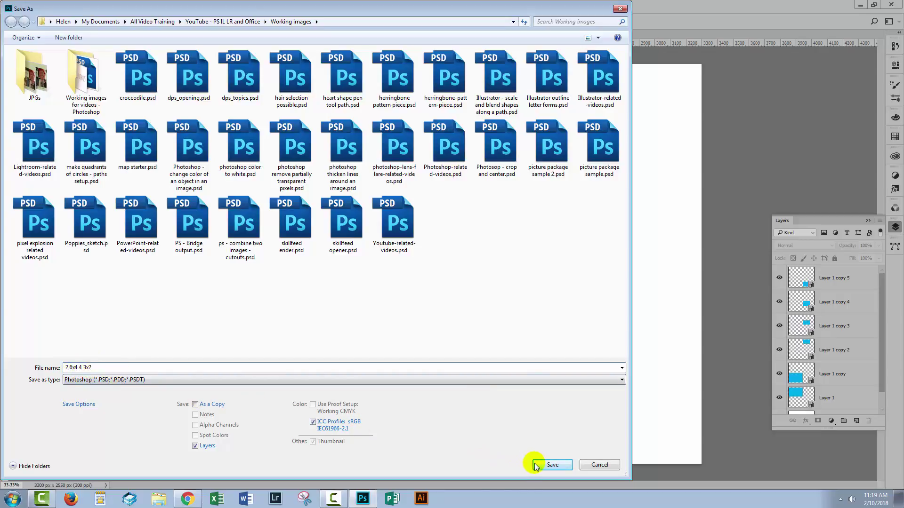
click(551, 465)
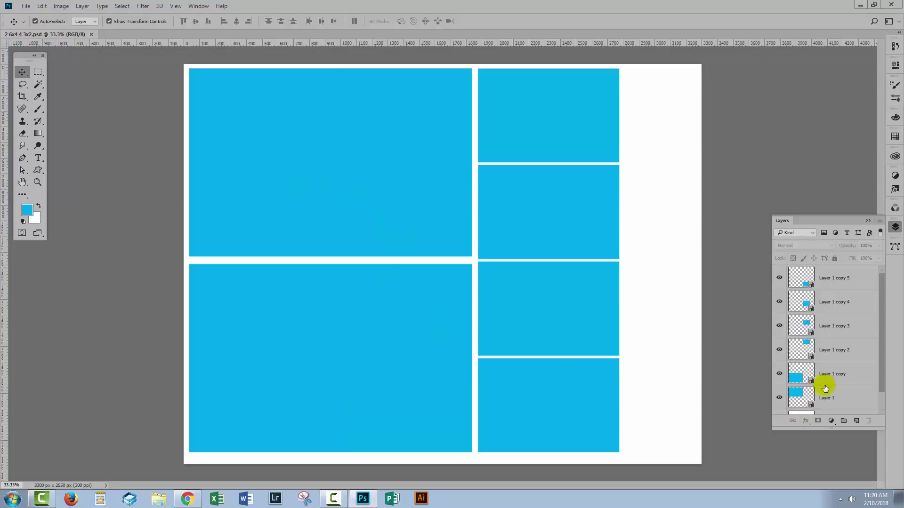
Open the top-left Layer 1 smart object's contents as Layer 1.psb
click(822, 402)
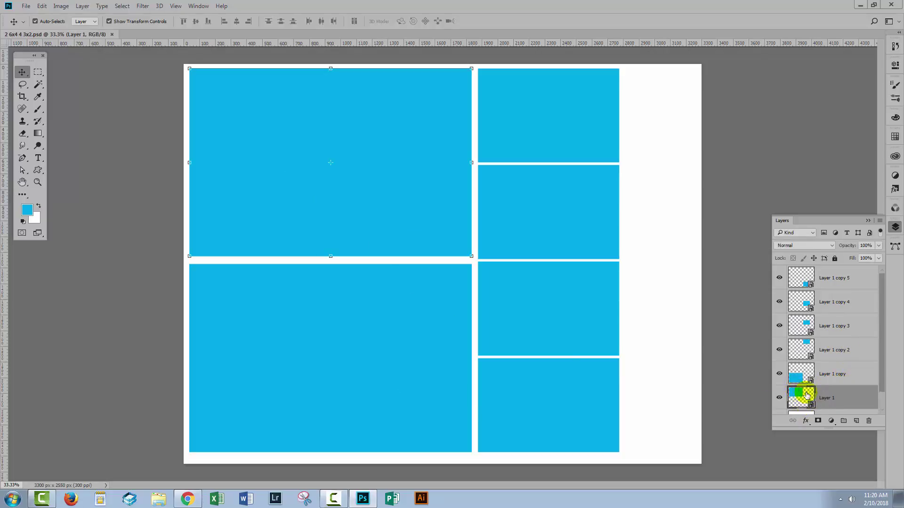
double_click(803, 398)
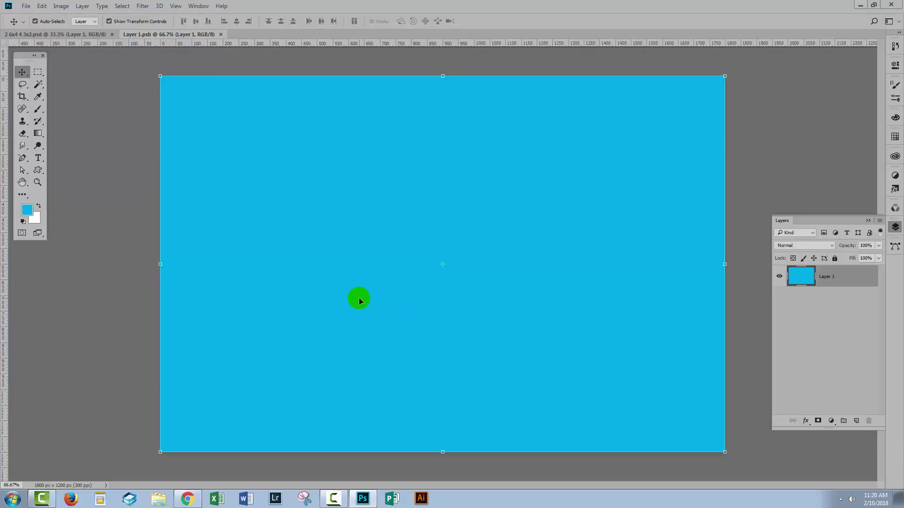
click(42, 33)
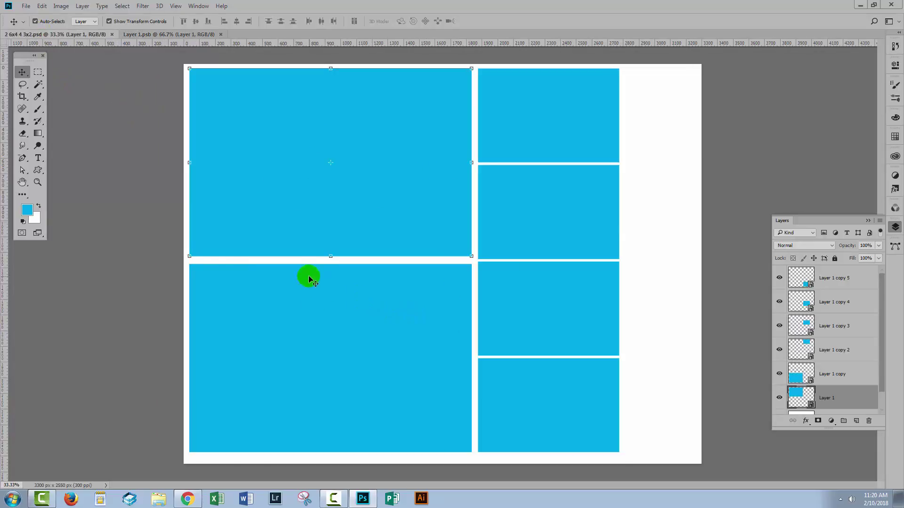
click(162, 34)
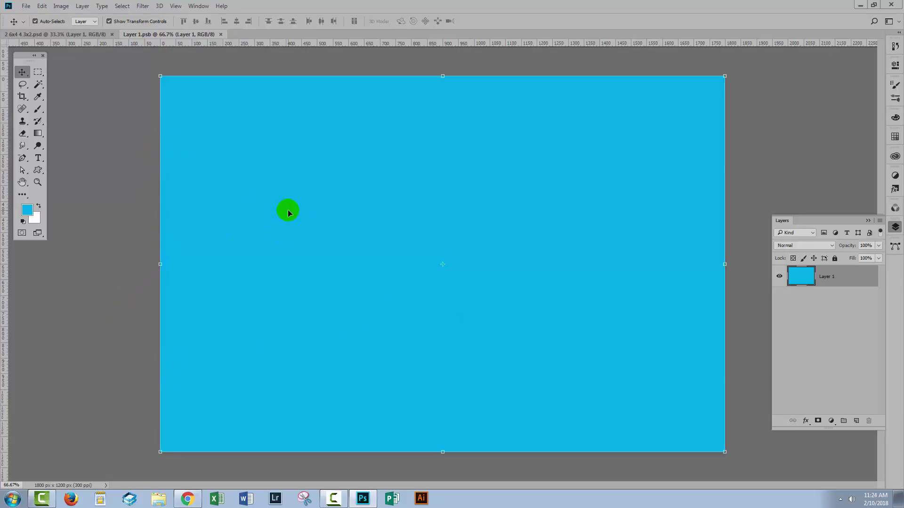
Place ali.jpg embedded in Layer 1.psb and scale it down to about 6.12 x 4.07 in
click(26, 6)
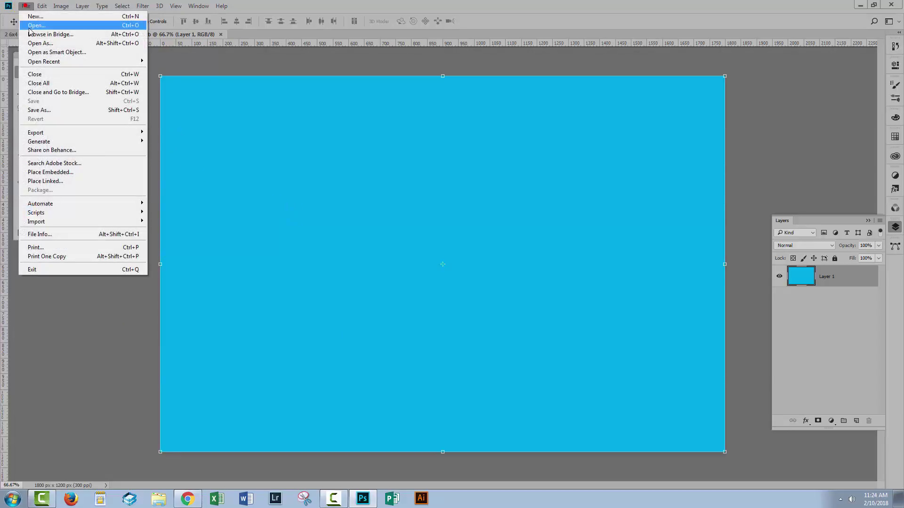
click(54, 172)
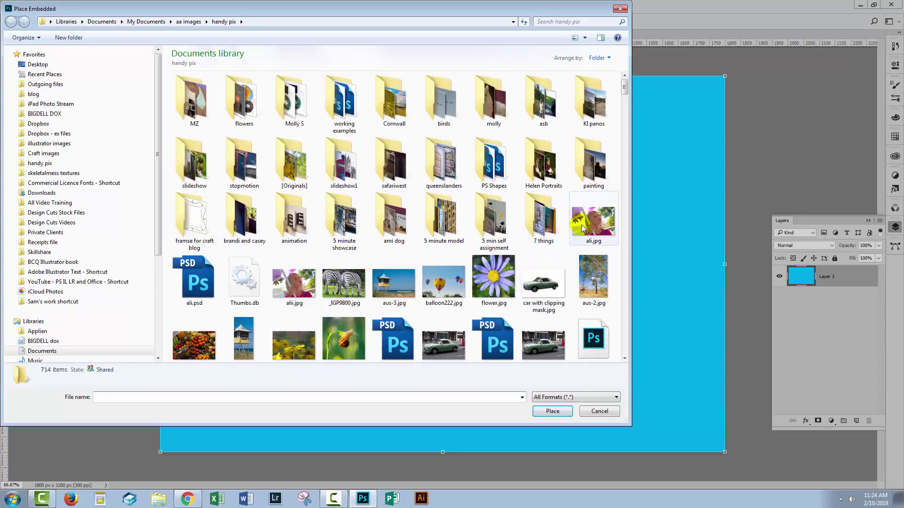
click(582, 228)
click(552, 412)
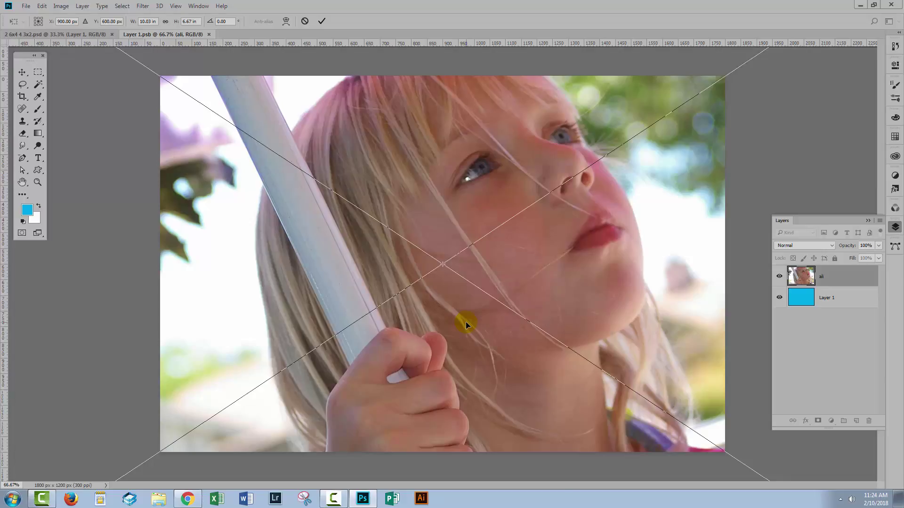
key(ctrl+0)
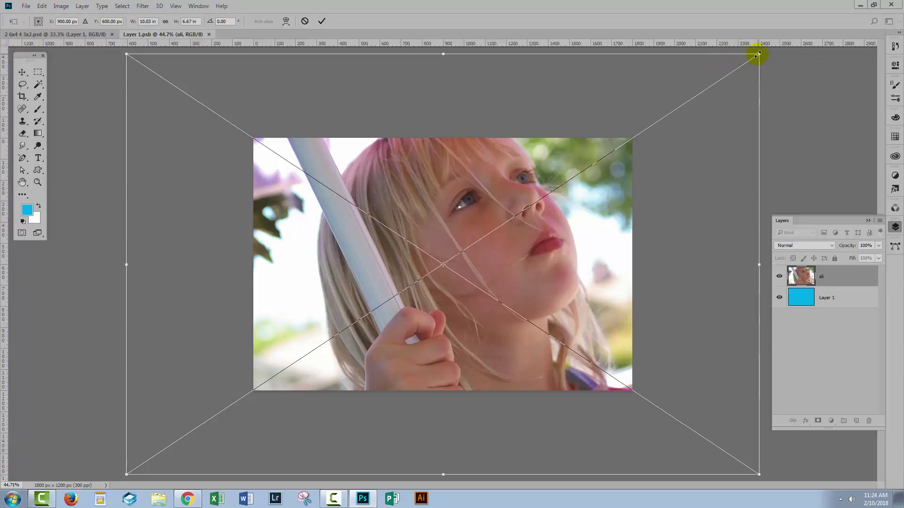
drag(756, 55, 634, 137)
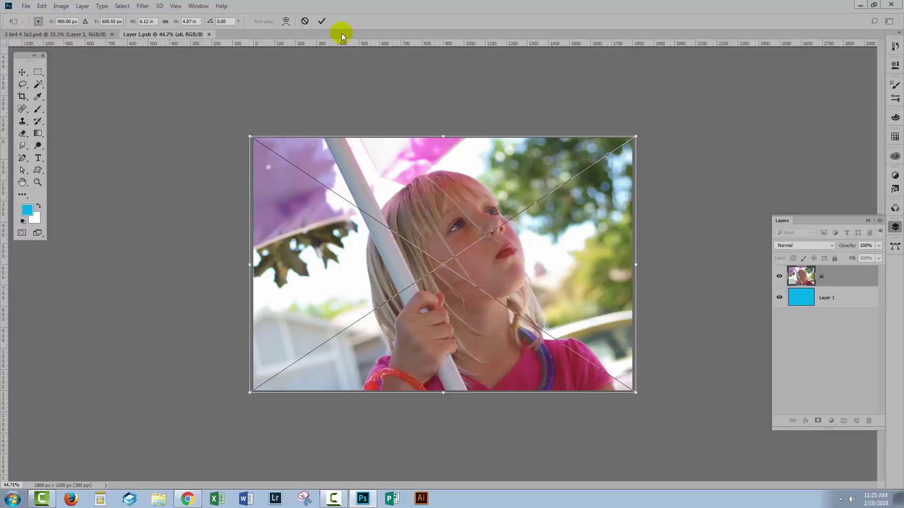
Commit the photo's size, then close and save Layer 1.psb so all frames show the girl
click(322, 22)
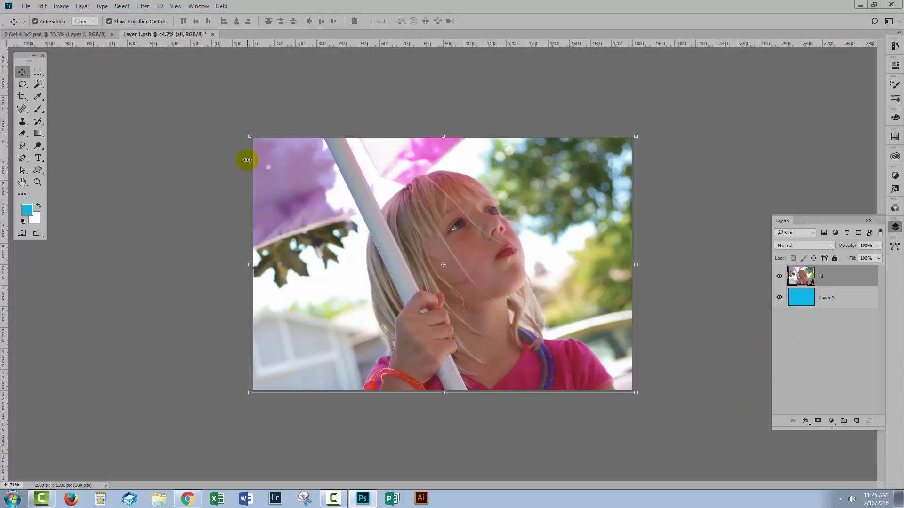
click(212, 35)
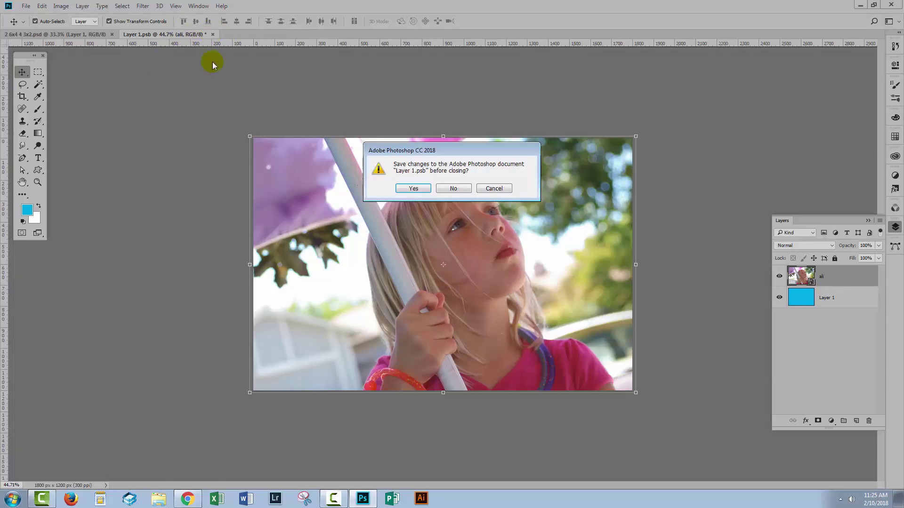
click(413, 188)
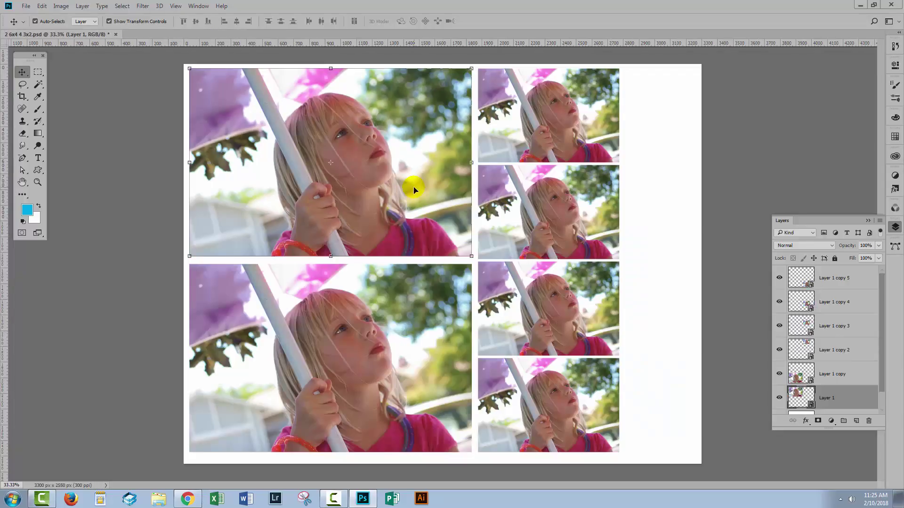
click(646, 281)
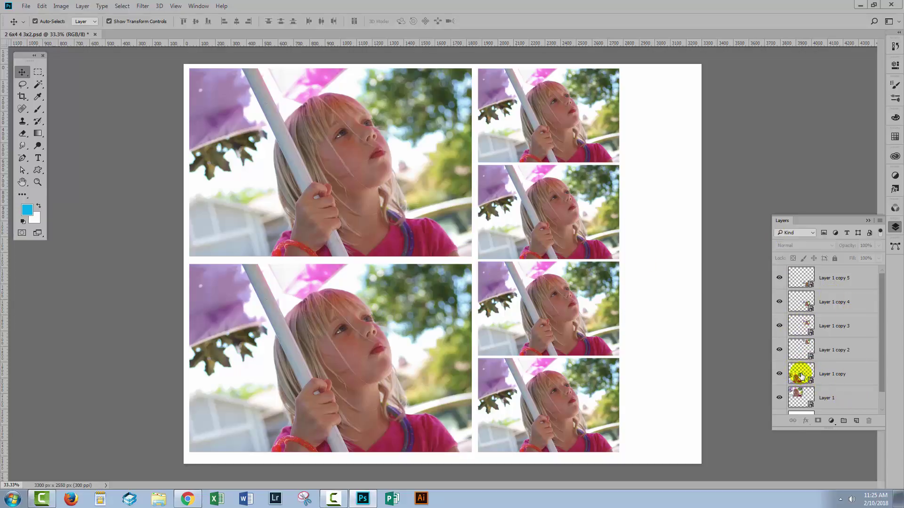
In Layer 1 copy 4's smart object, place _IGP9800.jpg enlarged to fill, and delete the ali layer
double_click(797, 303)
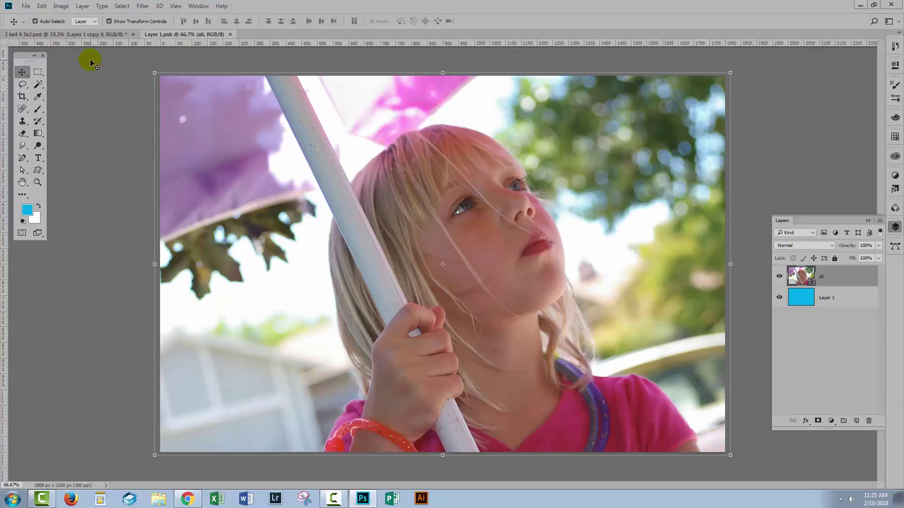
click(26, 6)
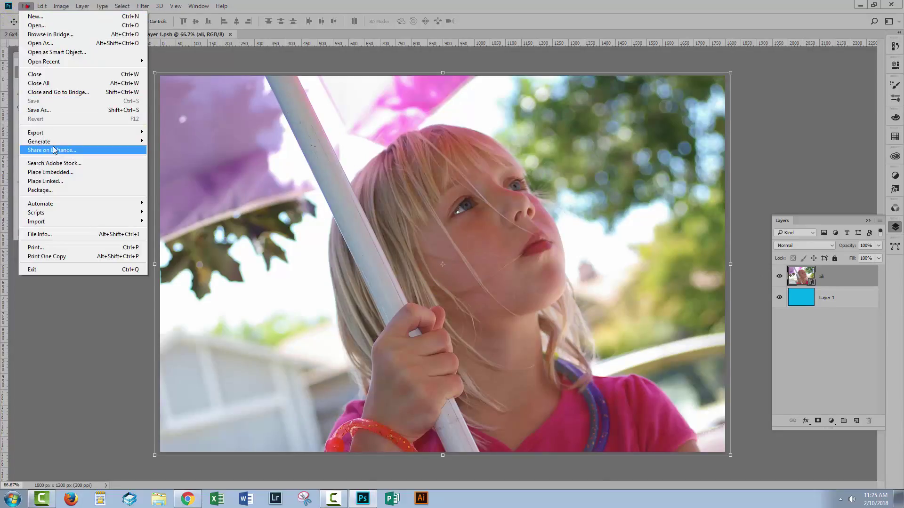
click(63, 173)
click(339, 287)
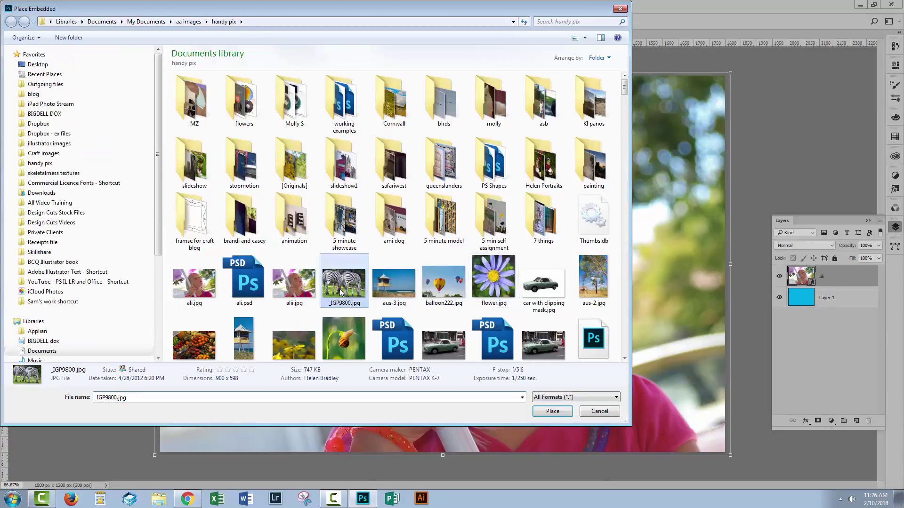
click(553, 411)
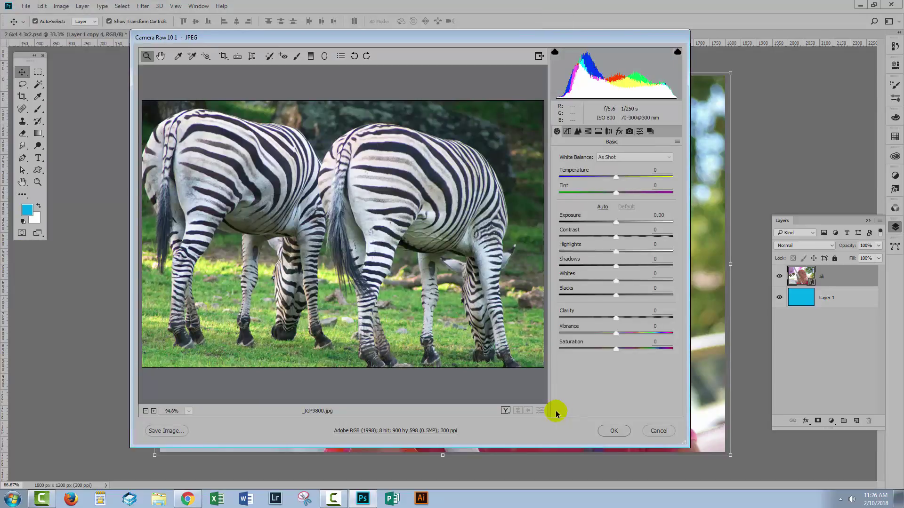
click(615, 431)
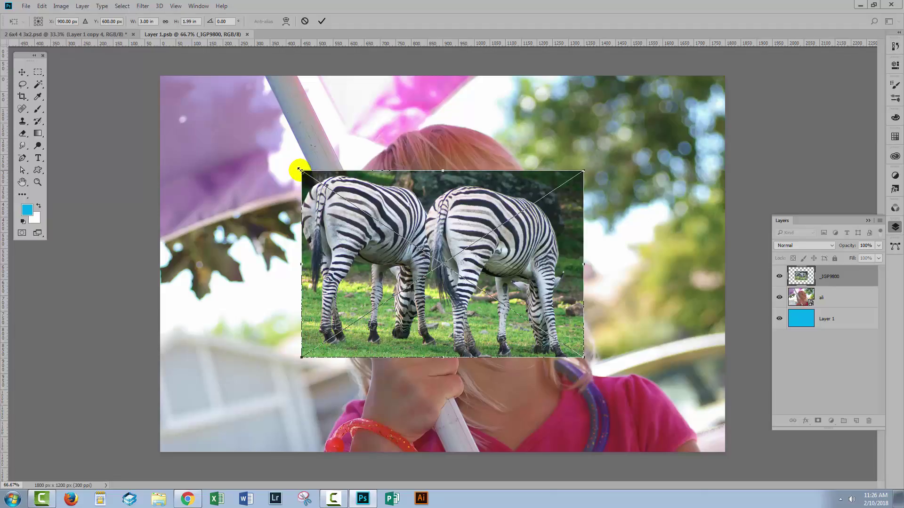
drag(299, 170, 154, 78)
click(322, 20)
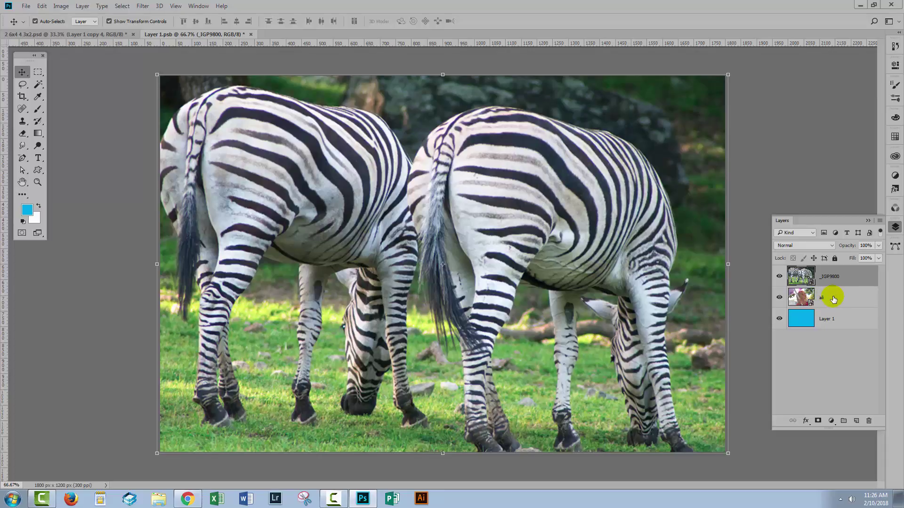
drag(833, 298, 868, 419)
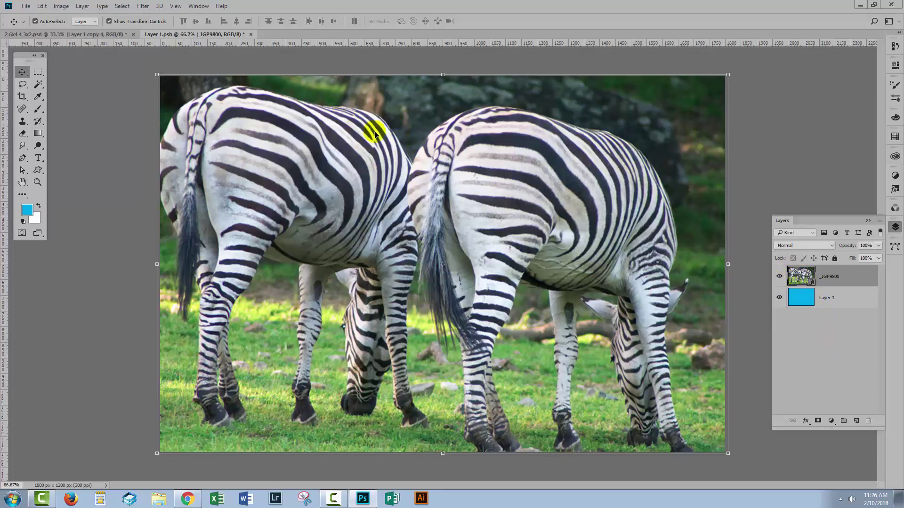
Close and save the smart object, then check the zebra frame layers in the layout
click(250, 34)
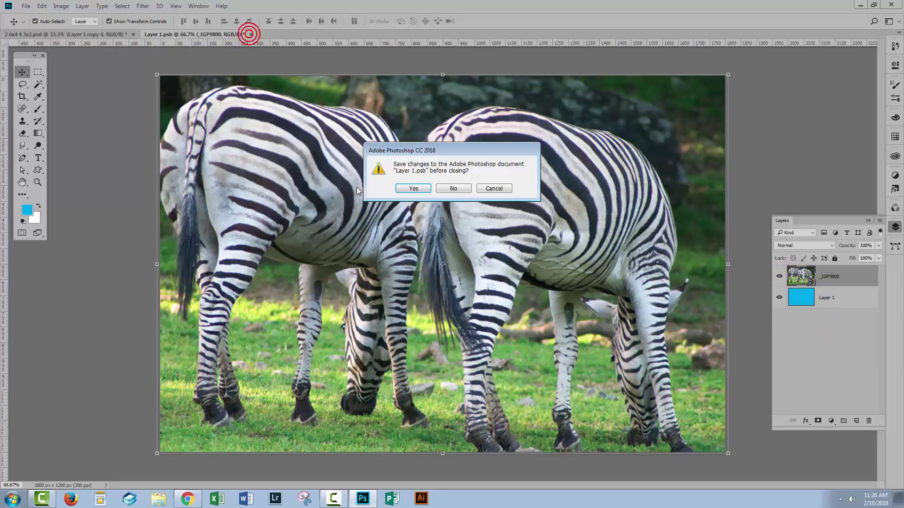
click(404, 188)
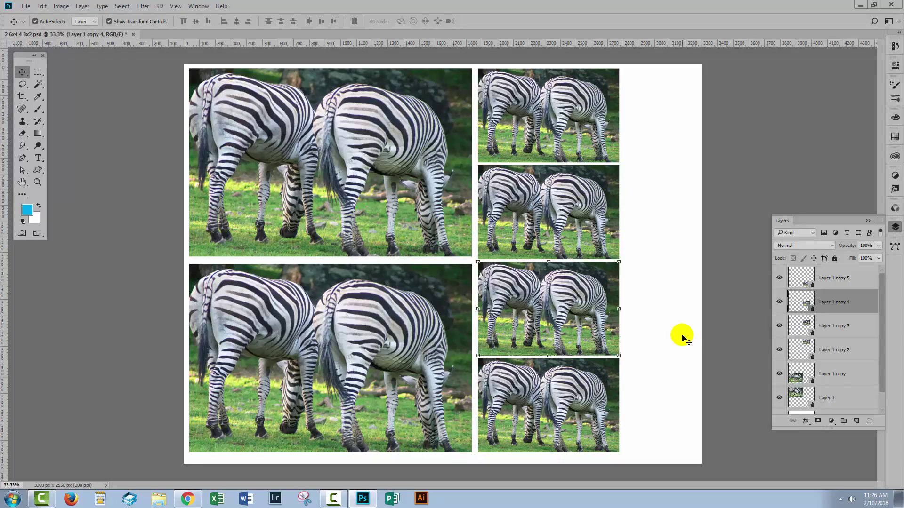
click(335, 219)
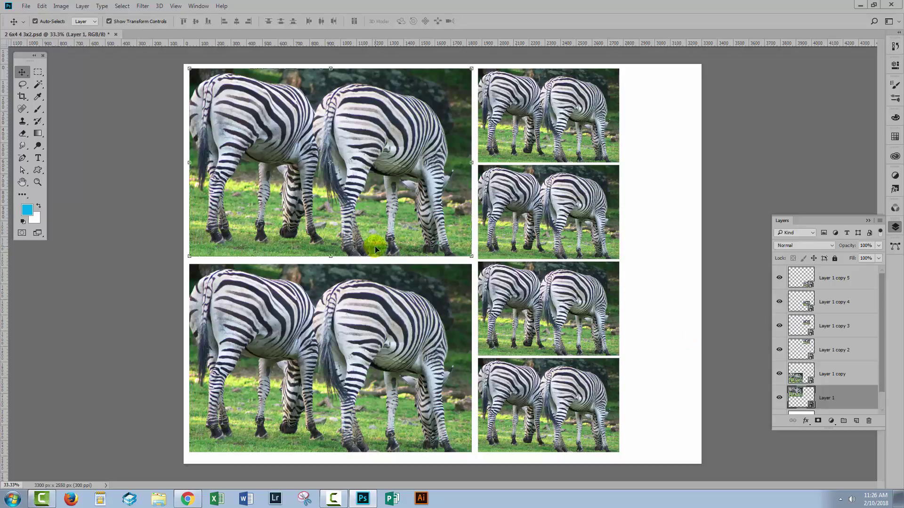
click(553, 117)
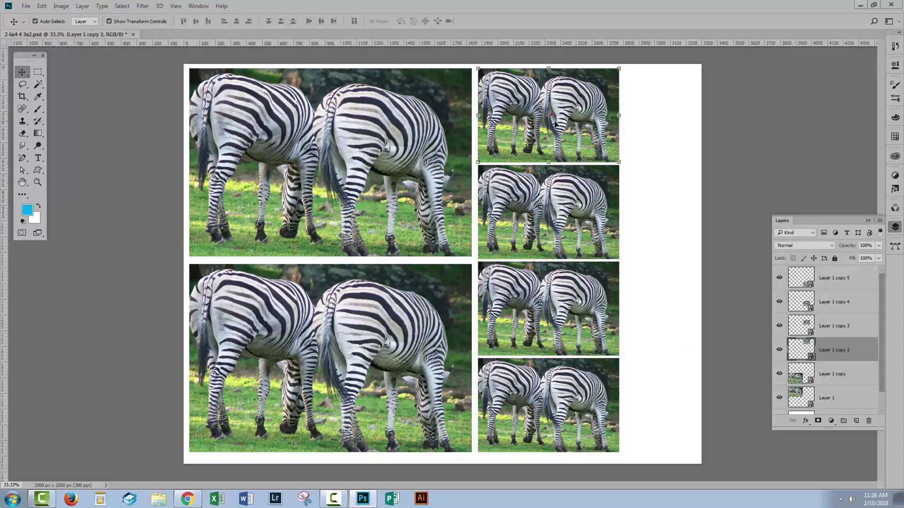
click(552, 207)
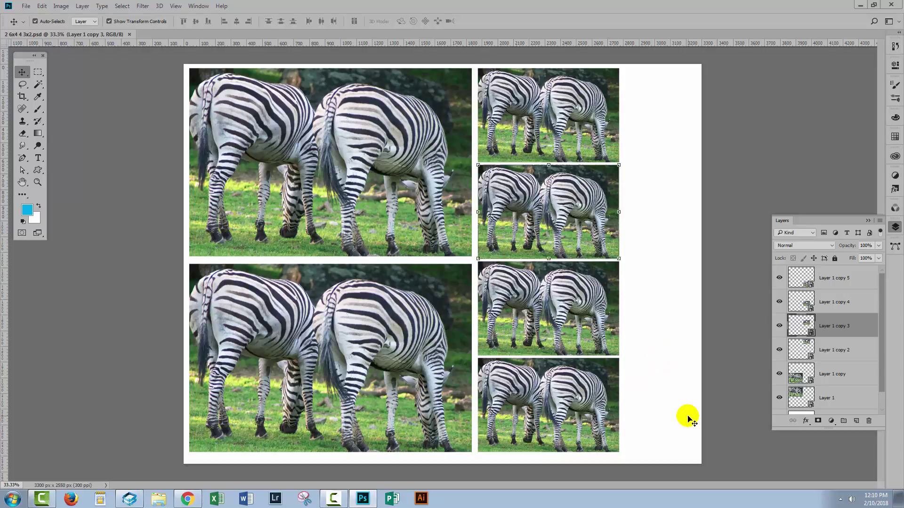
Rotate the top-right small zebra frame 90° and move it into the page's top-right corner
click(574, 136)
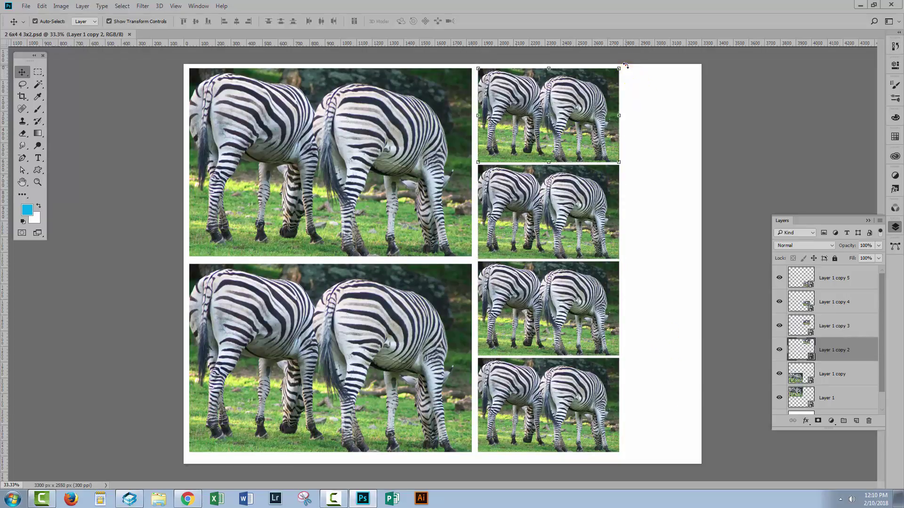
drag(629, 68, 579, 192)
drag(620, 60, 607, 33)
drag(580, 120, 634, 123)
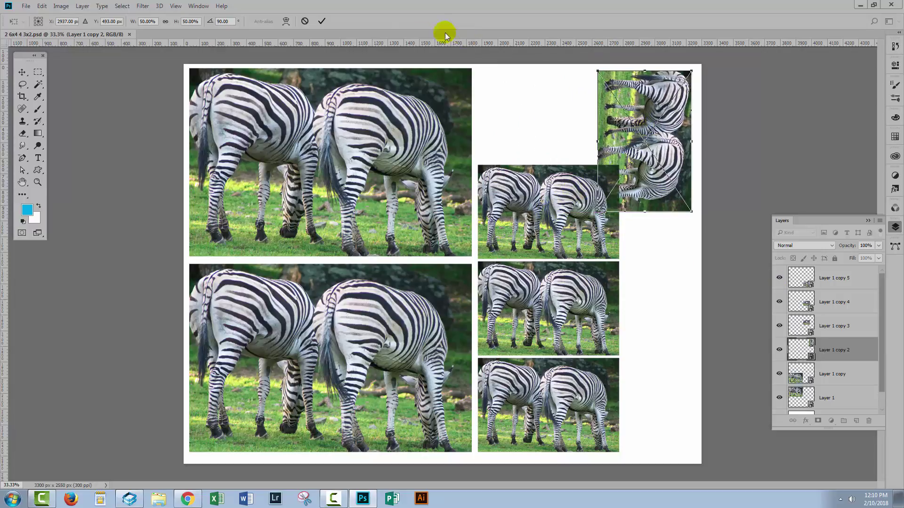
click(322, 21)
Delete the three remaining unrotated small zebra frames
click(567, 234)
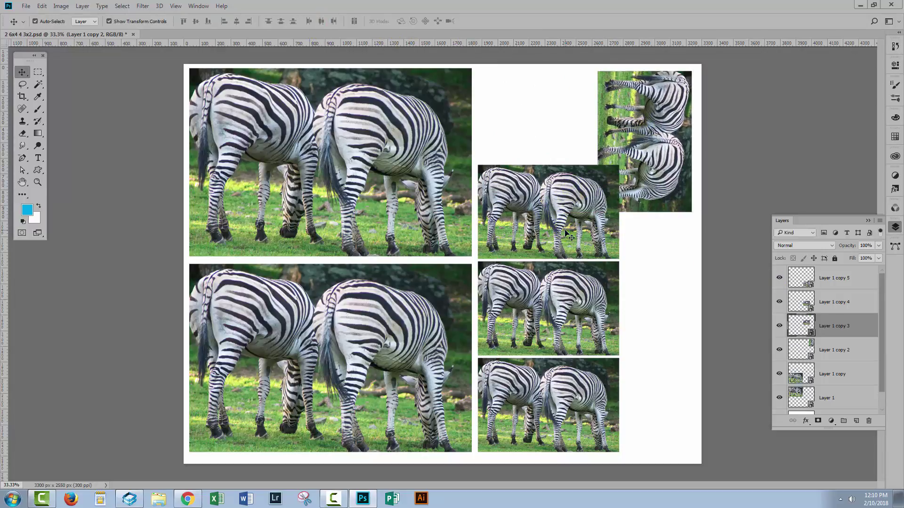
shift+click(559, 308)
shift+click(571, 377)
key(Delete)
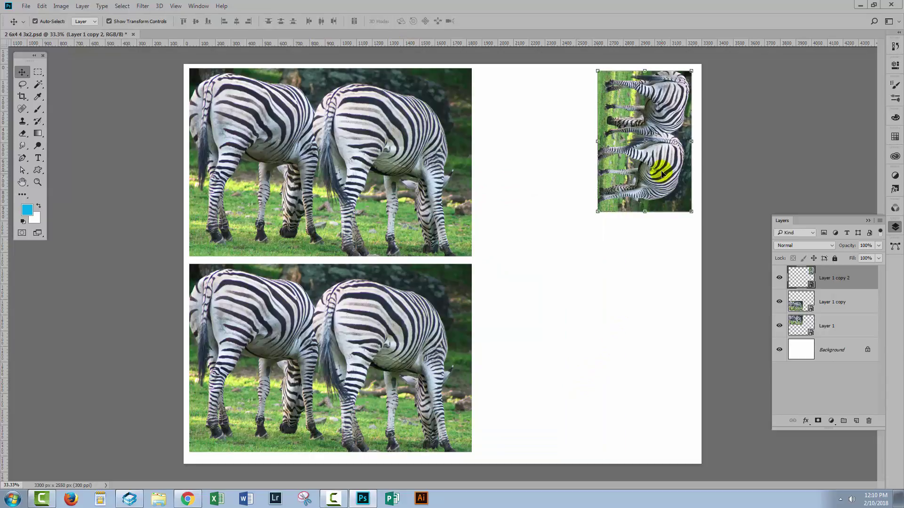
Duplicate the rotated frame three times and arrange the copies in a 2×2 grid
key(ctrl+j)
key(ctrl+j)
key(ctrl+j)
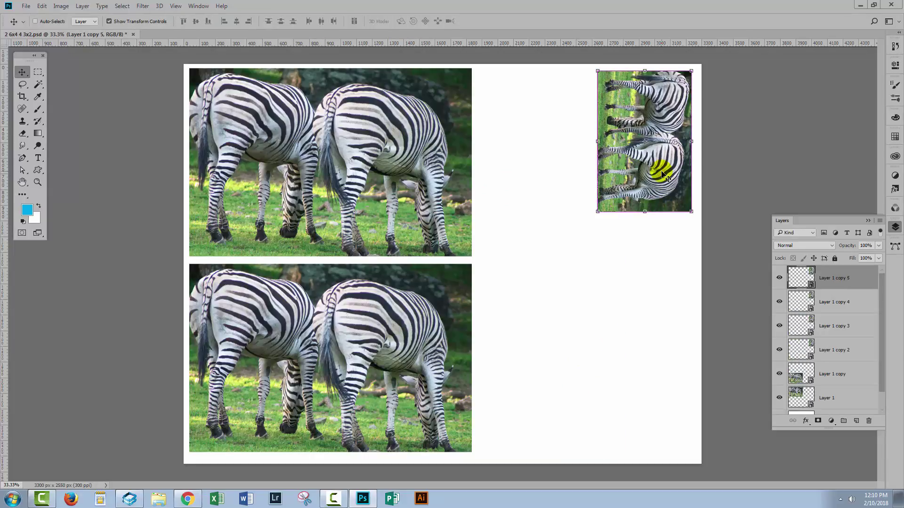
shift+click(828, 302)
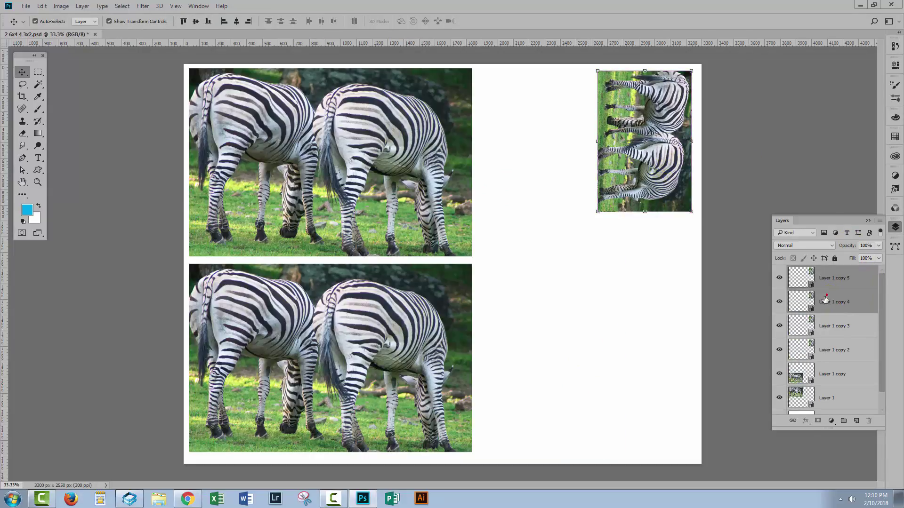
click(831, 300)
click(656, 178)
drag(655, 178, 551, 178)
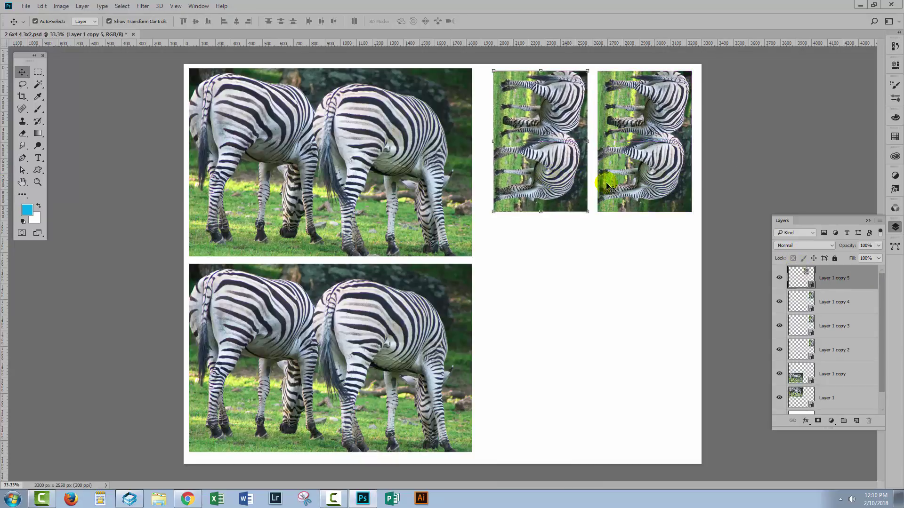
click(837, 316)
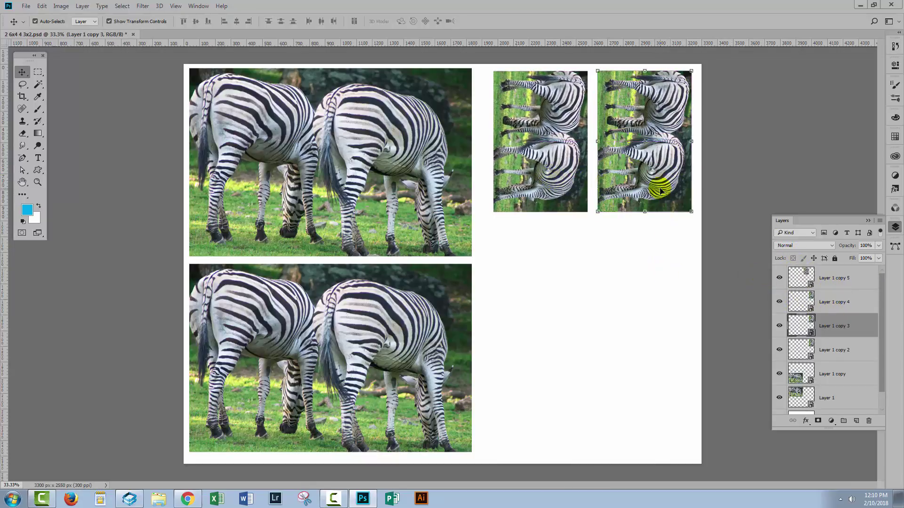
drag(660, 192, 557, 339)
click(832, 331)
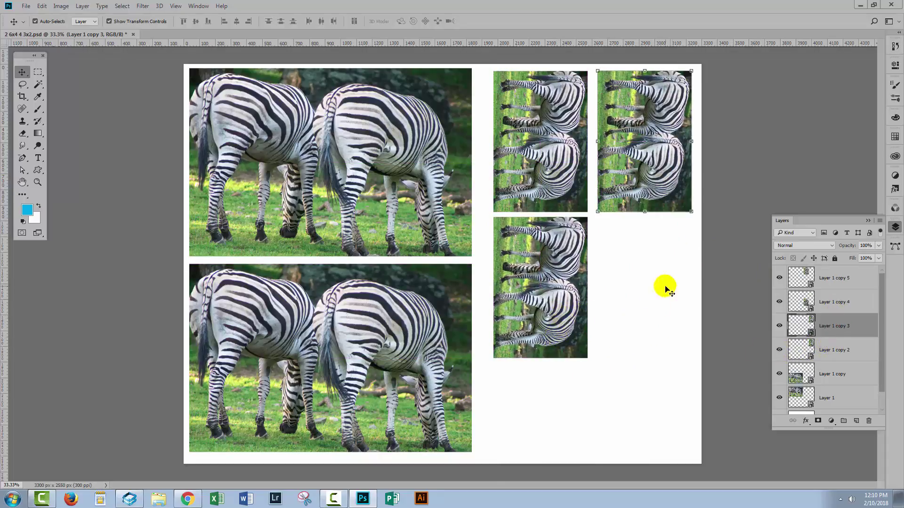
drag(652, 179, 649, 317)
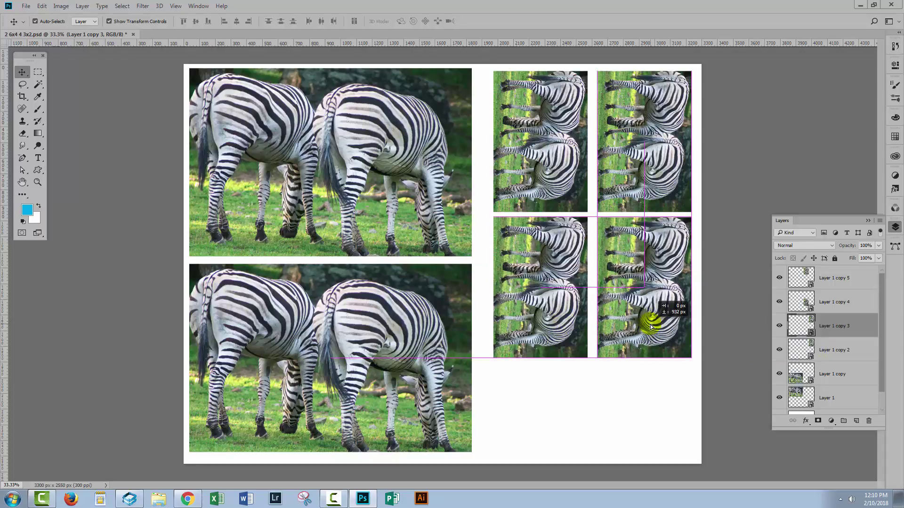
click(581, 393)
click(397, 207)
Place ali.jpg embedded in Layer 1's smart object, scale it to 61.8%, and save the contents
double_click(800, 396)
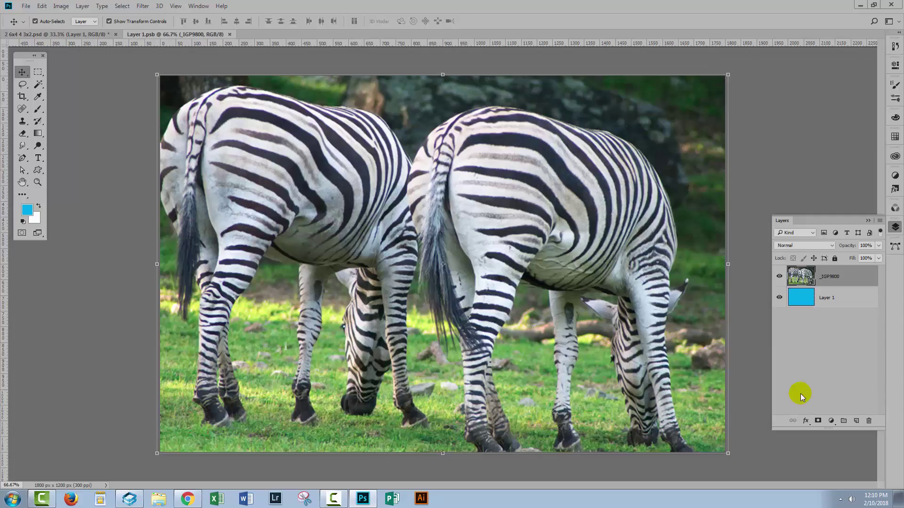
click(26, 5)
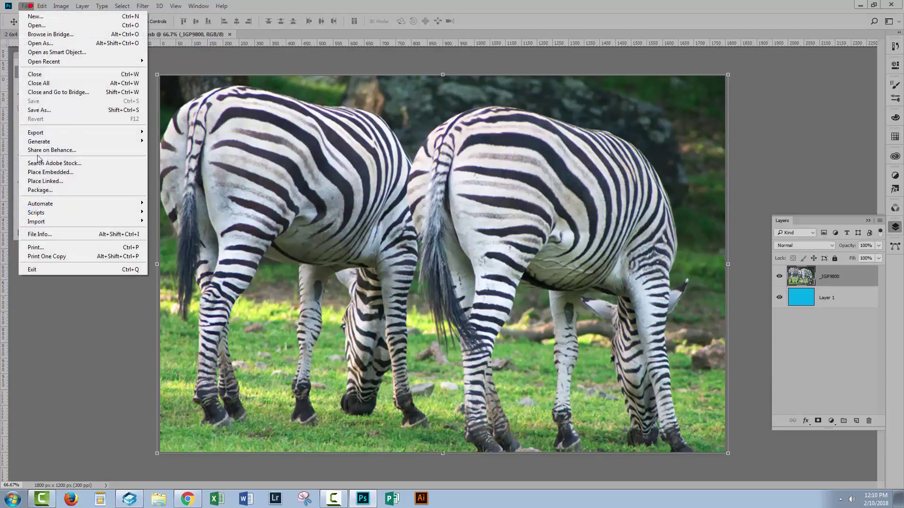
click(54, 172)
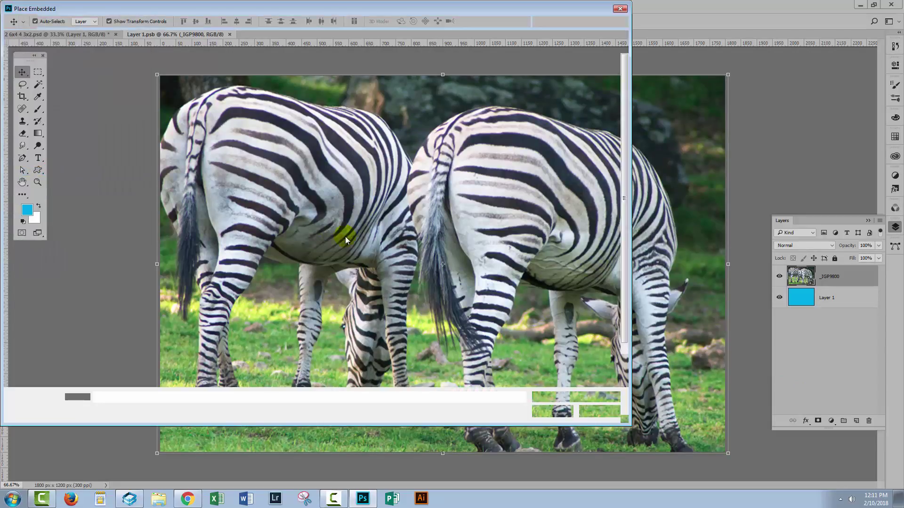
double_click(238, 203)
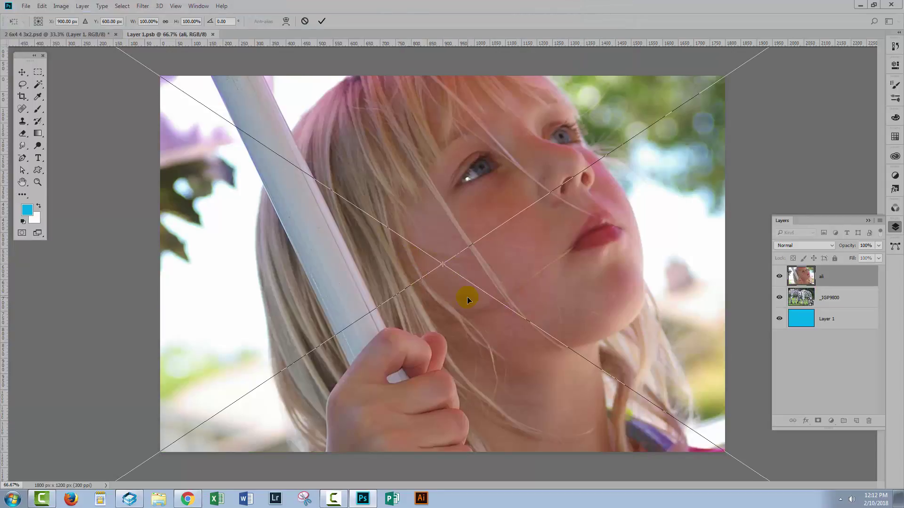
key(ctrl+0)
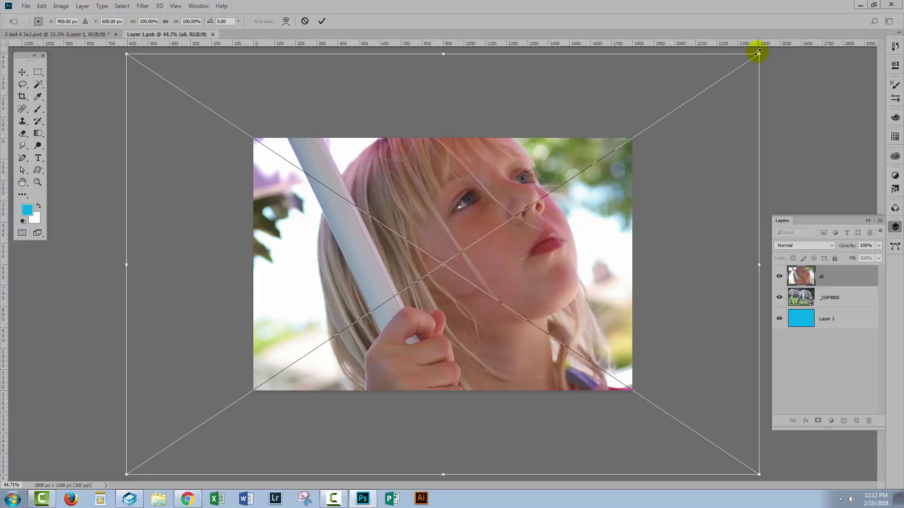
drag(757, 52, 639, 136)
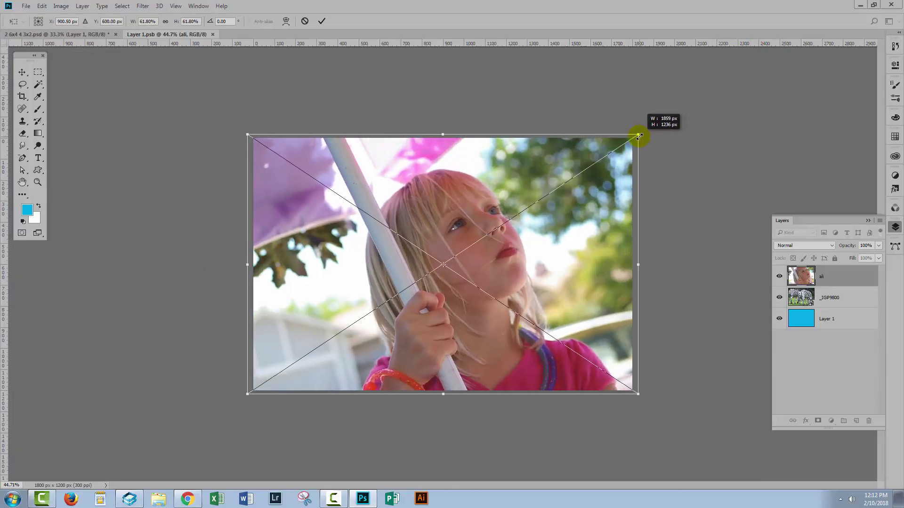
click(321, 21)
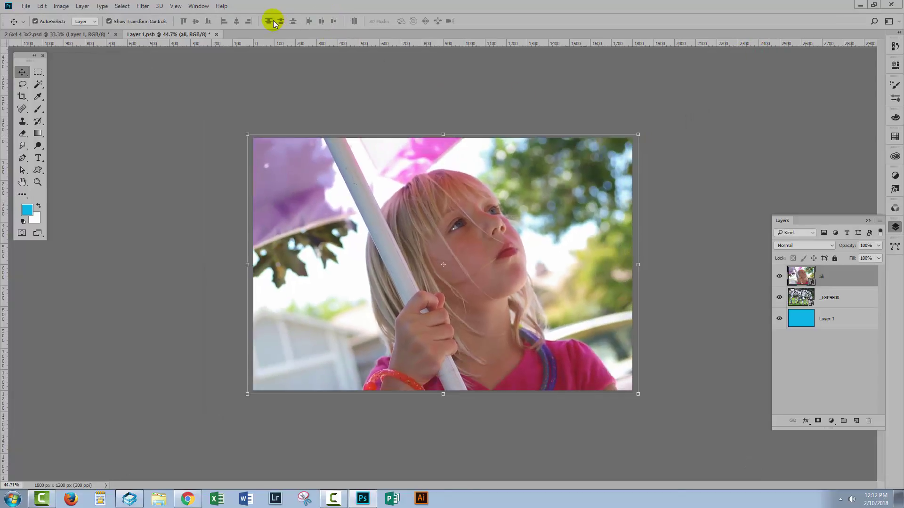
click(216, 34)
click(413, 188)
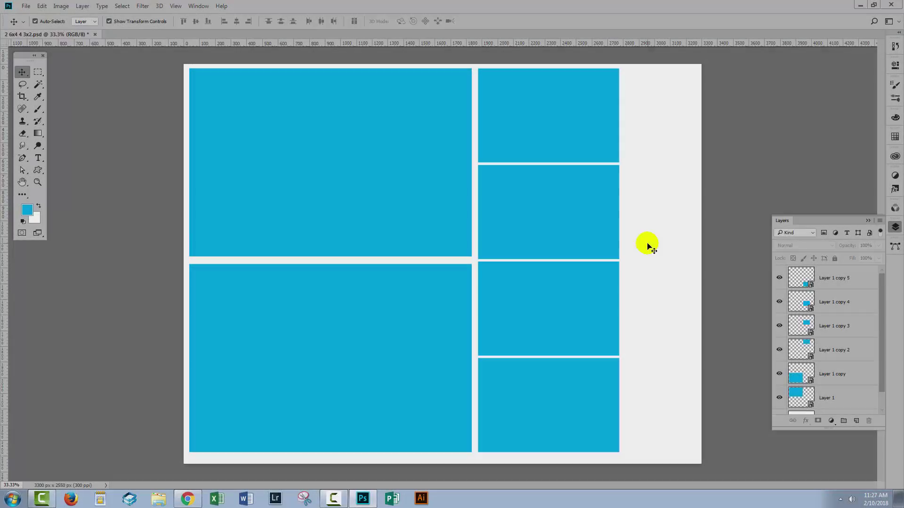
Narrow Layer 1 copy 2's top-right frame to about 1.8 inches wide and commit
click(674, 259)
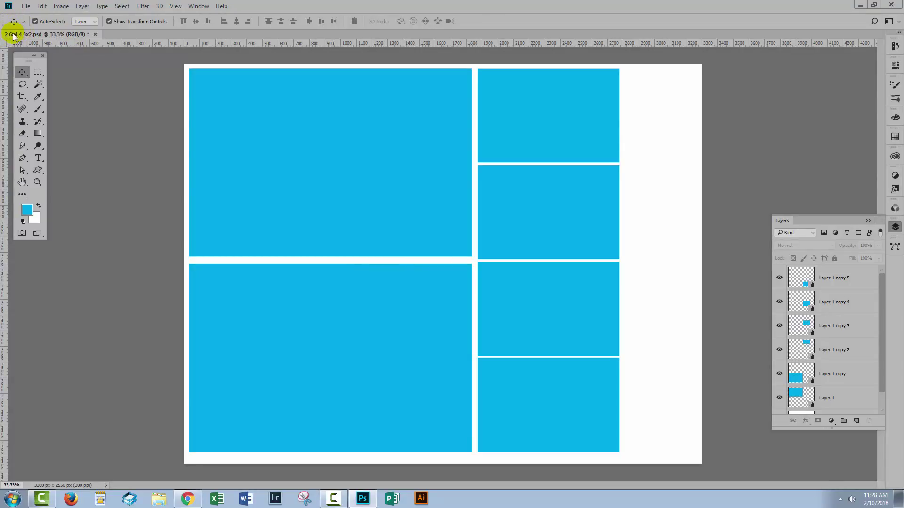
click(246, 179)
click(596, 151)
click(663, 185)
click(597, 129)
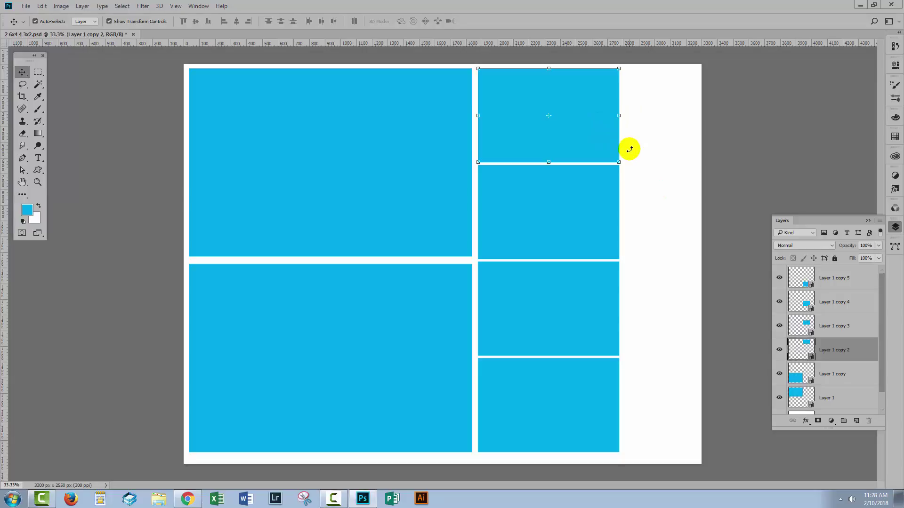
click(635, 172)
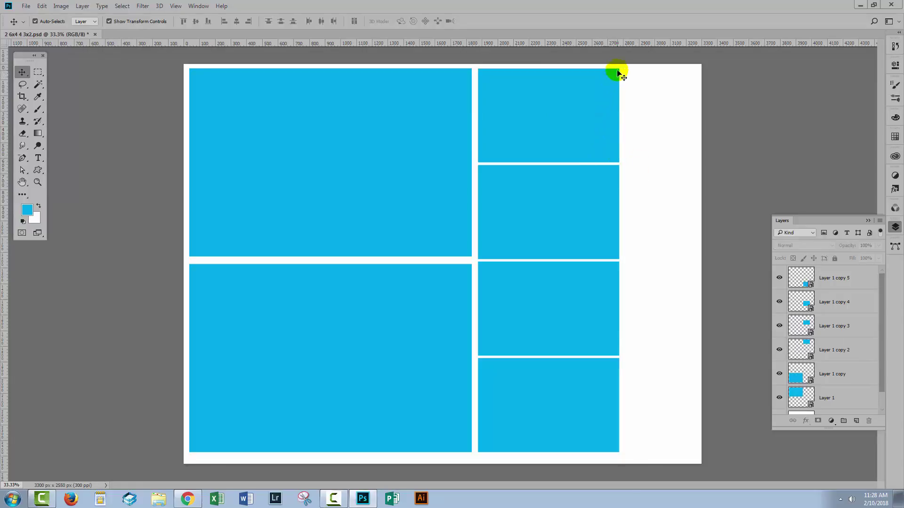
click(616, 160)
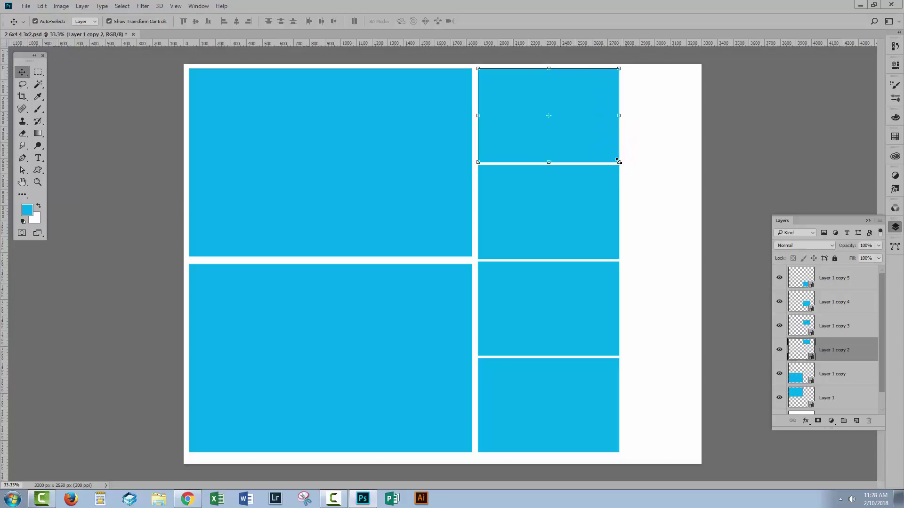
click(618, 161)
drag(618, 161, 563, 161)
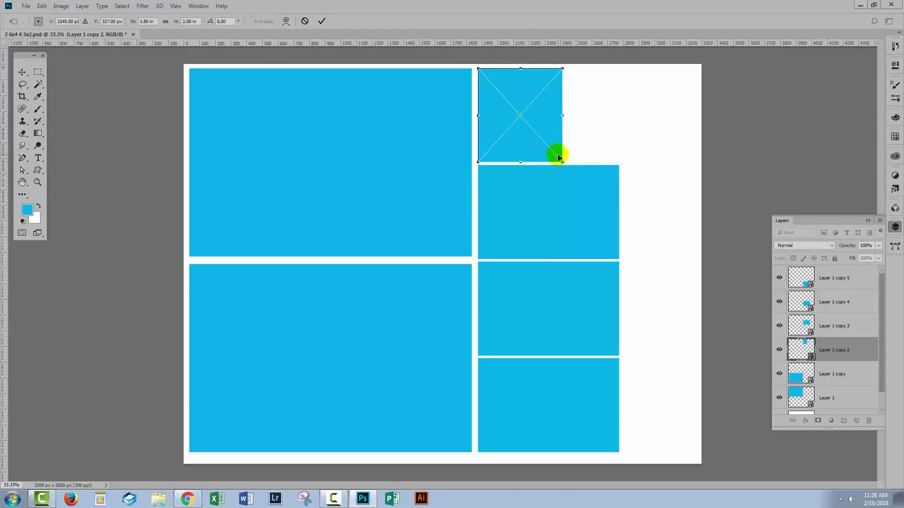
click(320, 22)
Place _IGP9800.jpg in Layer 1's smart object via Camera Raw, scale it to fill, and save
click(324, 176)
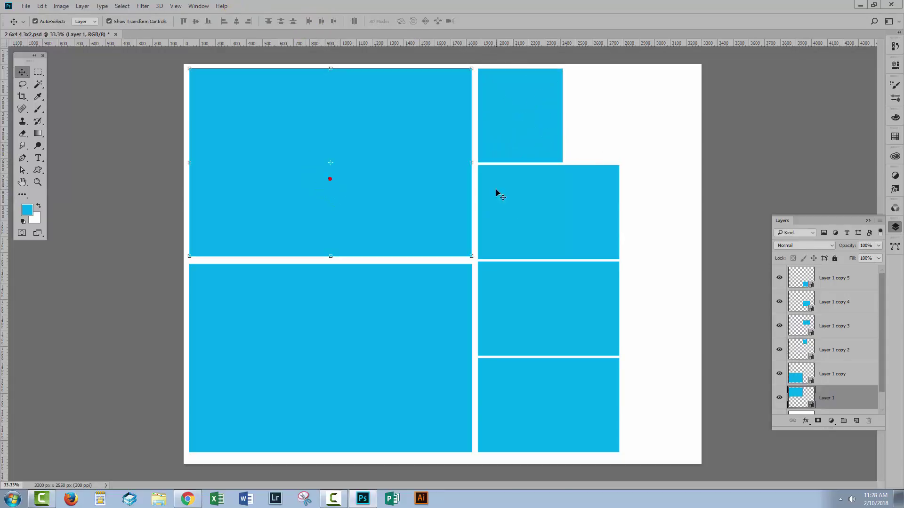
double_click(802, 395)
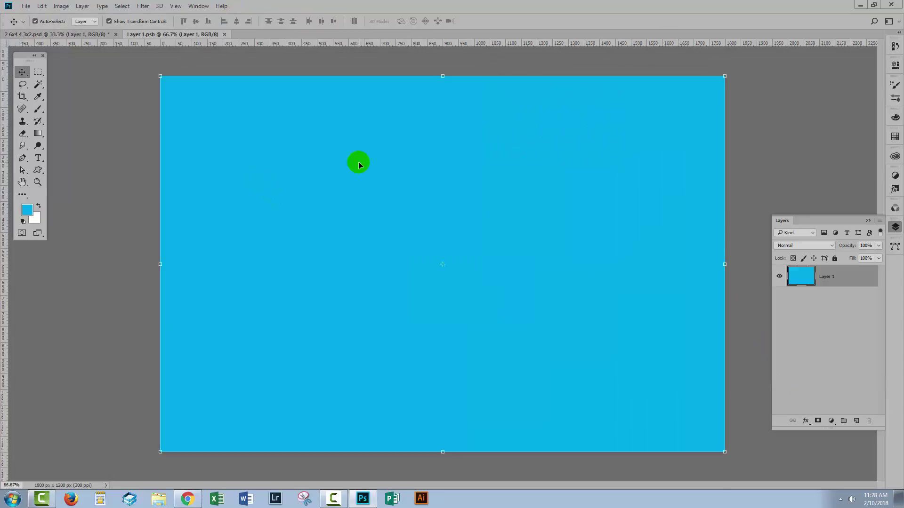
click(25, 5)
click(71, 171)
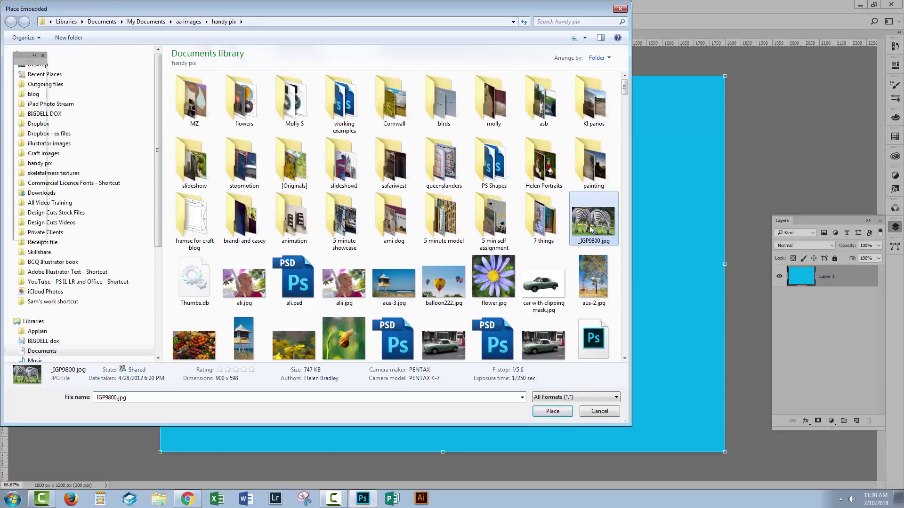
click(552, 411)
click(610, 429)
drag(302, 172, 158, 75)
click(322, 20)
click(229, 34)
click(414, 194)
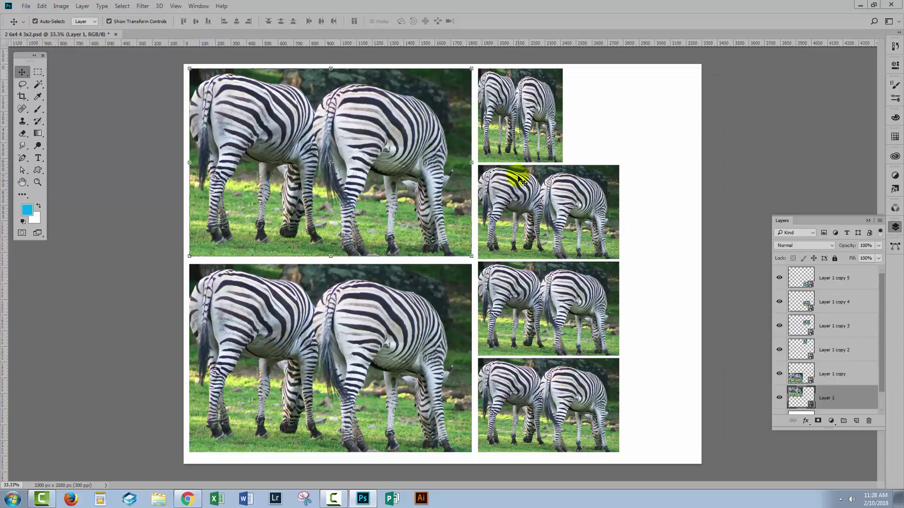
click(515, 116)
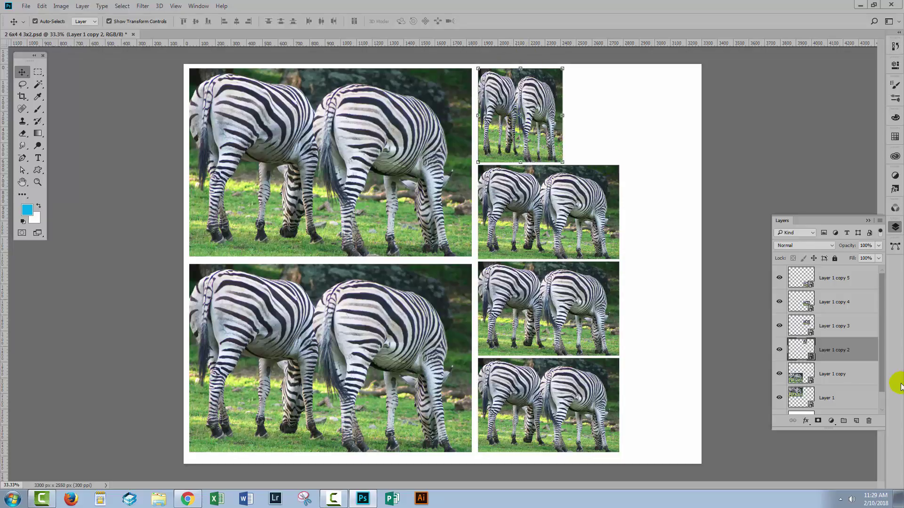
Copy the middle-right zebra frame up into the empty top-right slot and zoom in to inspect it
drag(843, 348, 868, 419)
click(544, 212)
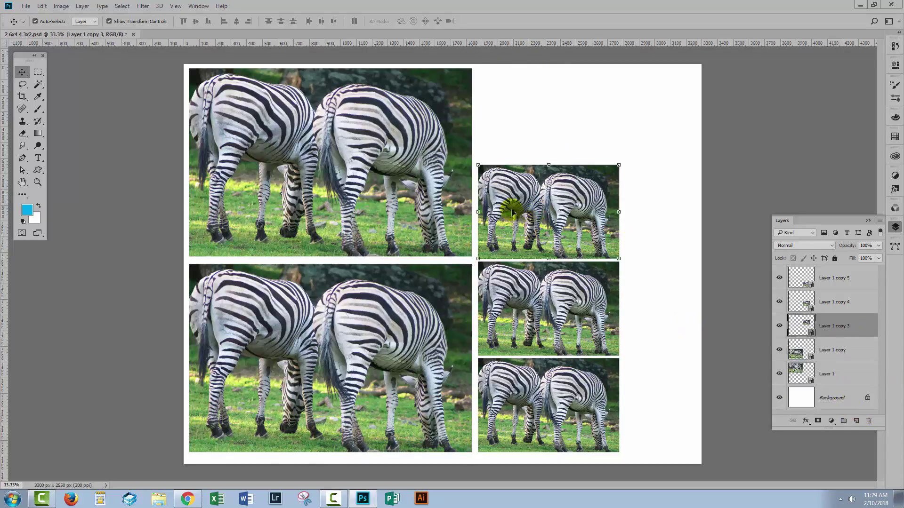
key(ctrl)
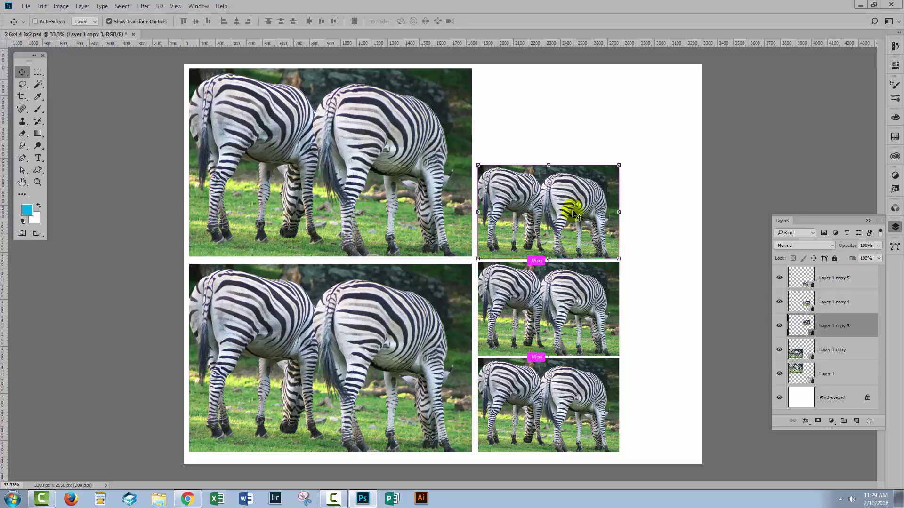
drag(552, 217, 554, 126)
key(z)
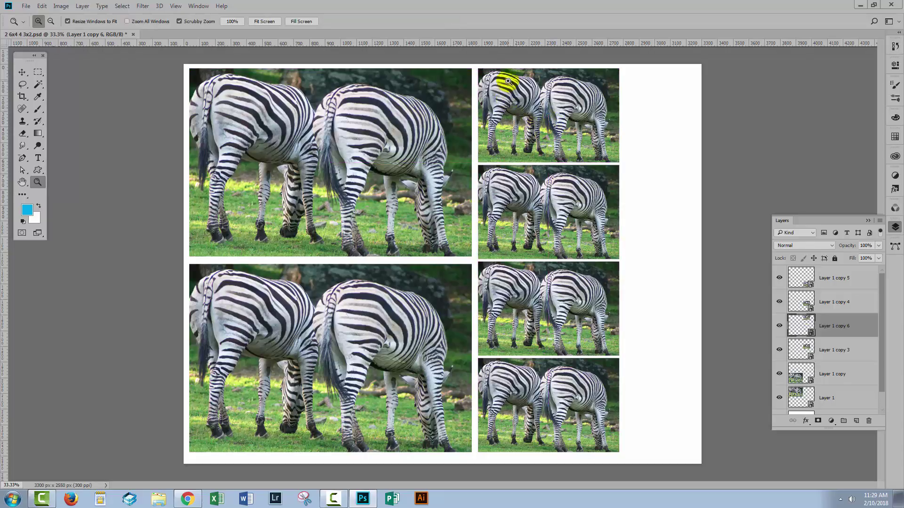
drag(444, 55, 486, 99)
drag(649, 151, 413, 158)
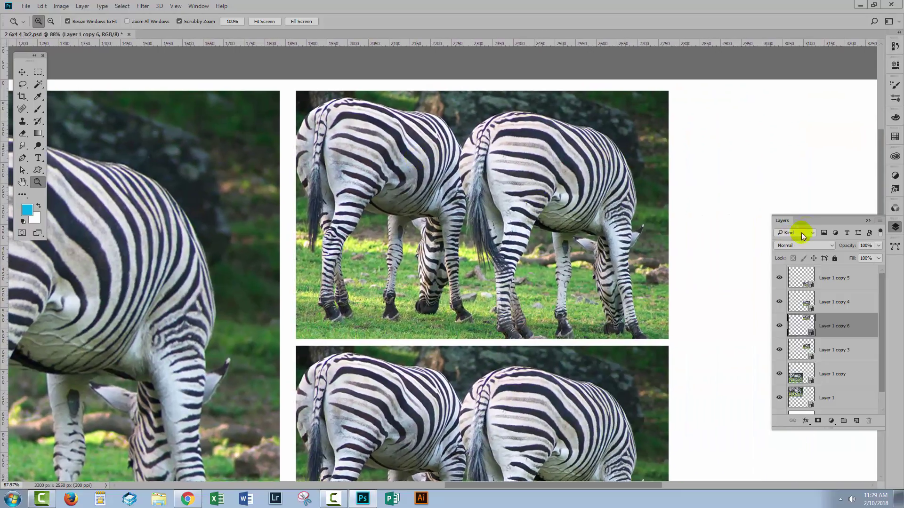
click(657, 205)
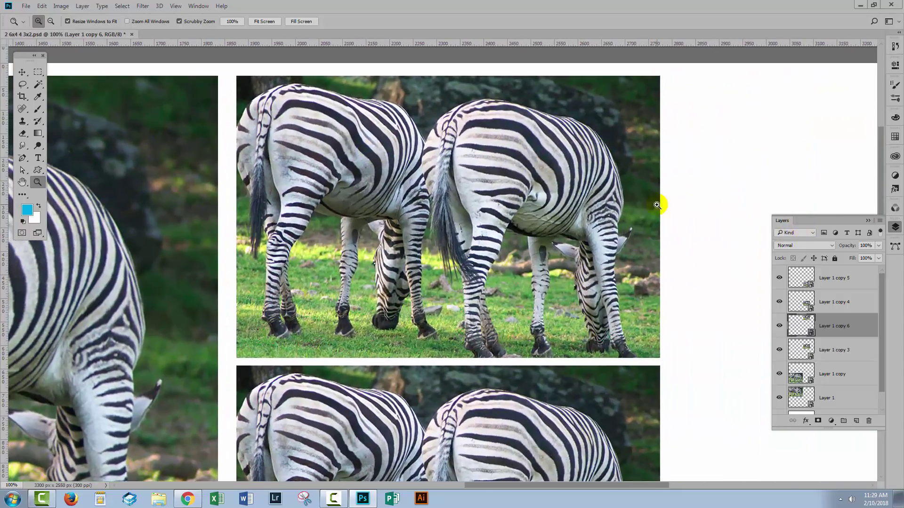
click(21, 73)
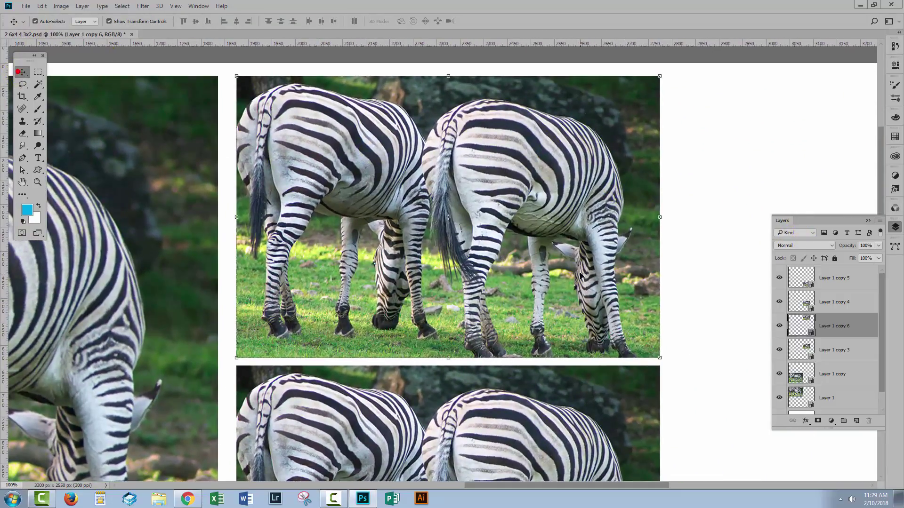
click(716, 307)
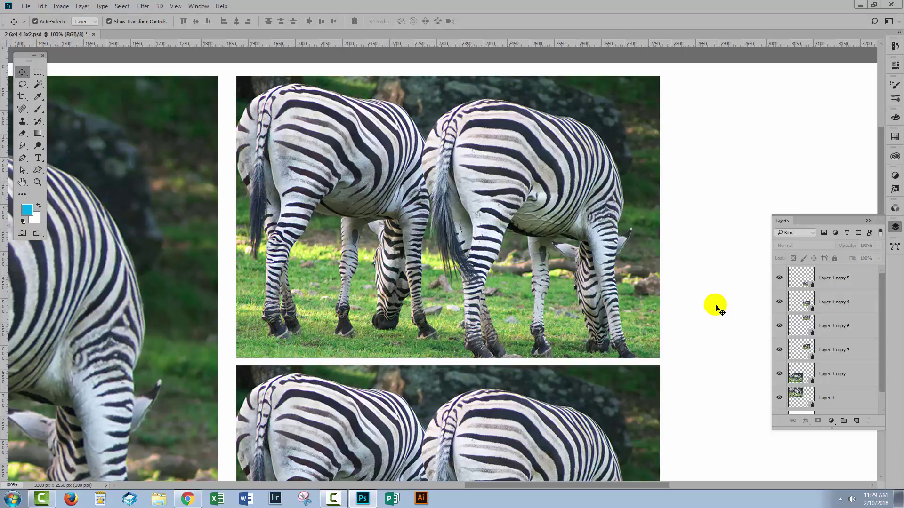
Keep the new frame at about 3.01 × 2.01 in and add a blank Layer 2 above it
click(569, 303)
key(ctrl+t)
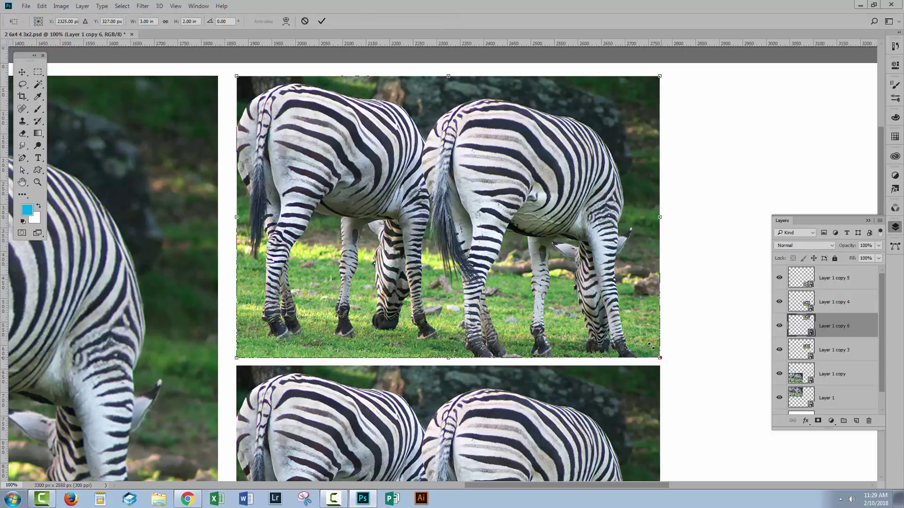
drag(644, 344, 661, 359)
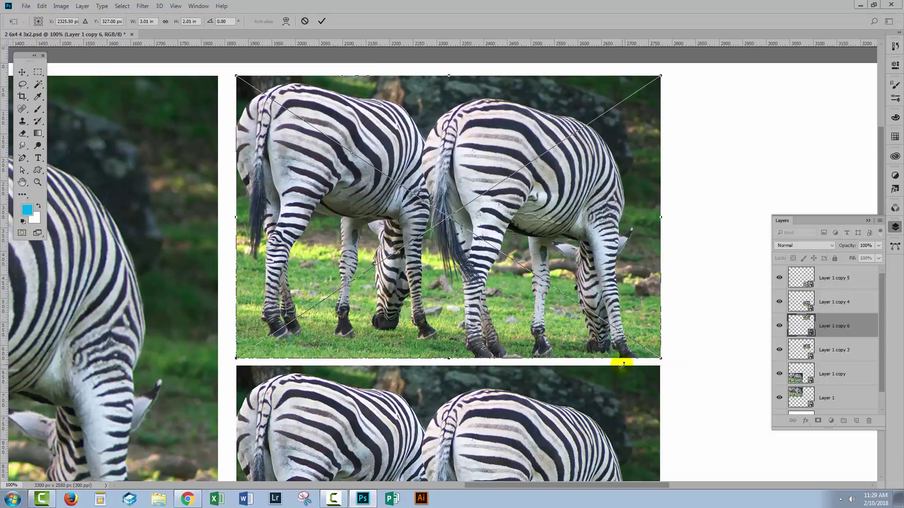
key(Return)
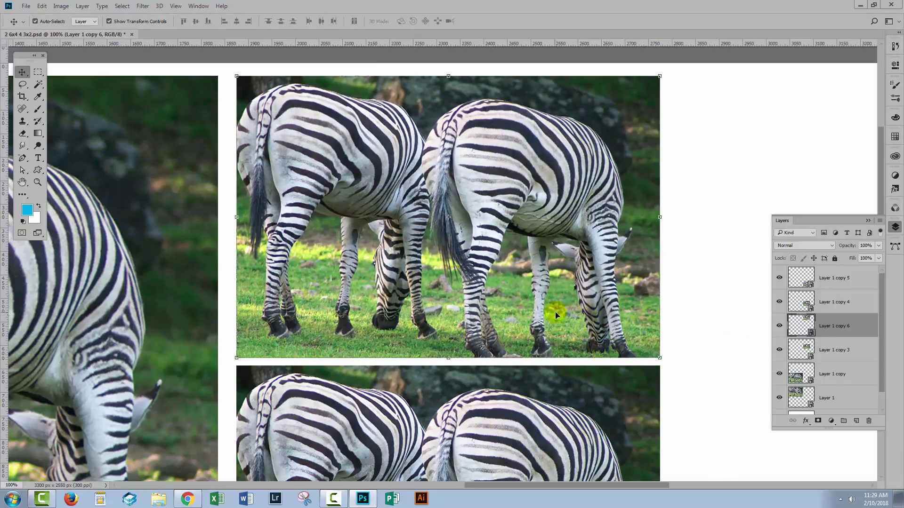
click(824, 321)
click(779, 326)
click(779, 326)
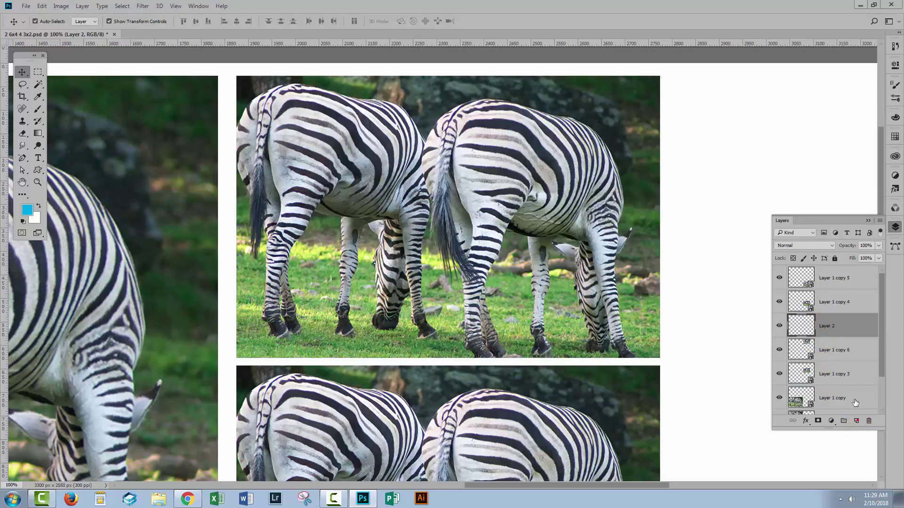
On Layer 2, fill a Normal-style square selection about 598 px wide with blue, then deselect
click(807, 328)
click(37, 71)
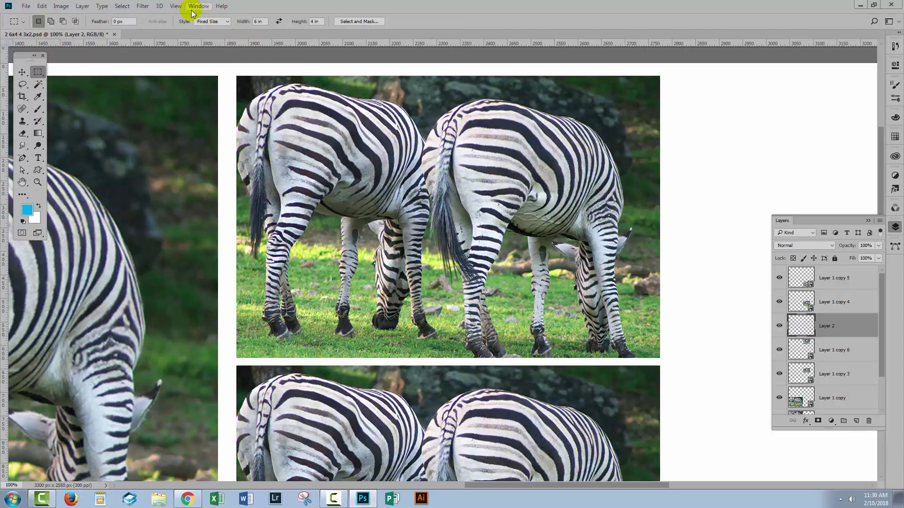
click(211, 22)
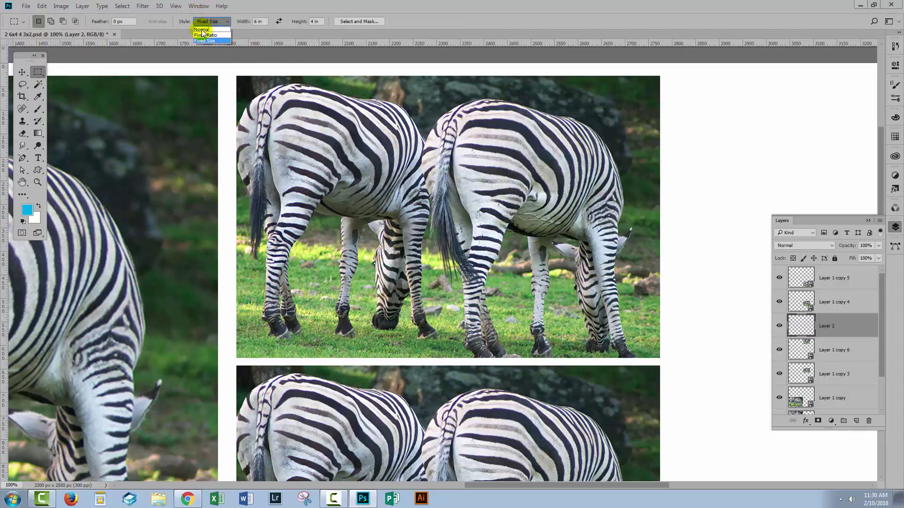
click(202, 30)
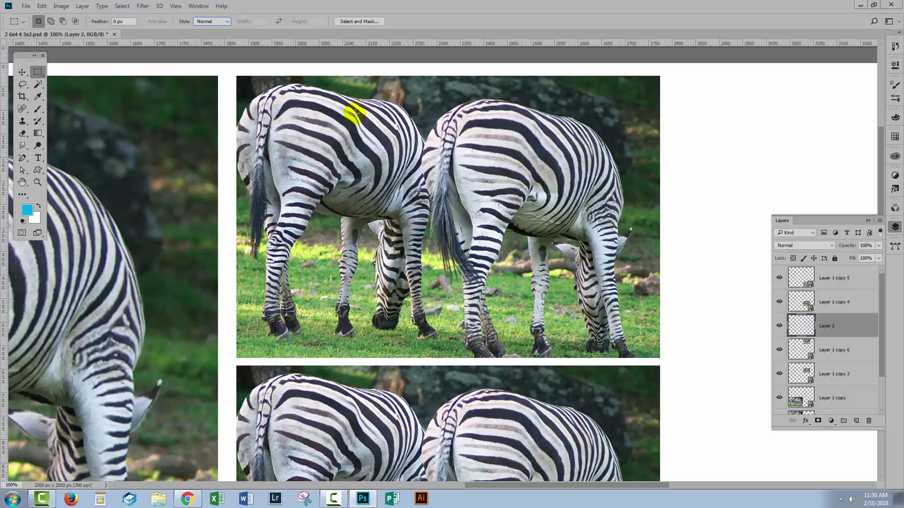
drag(304, 76, 593, 356)
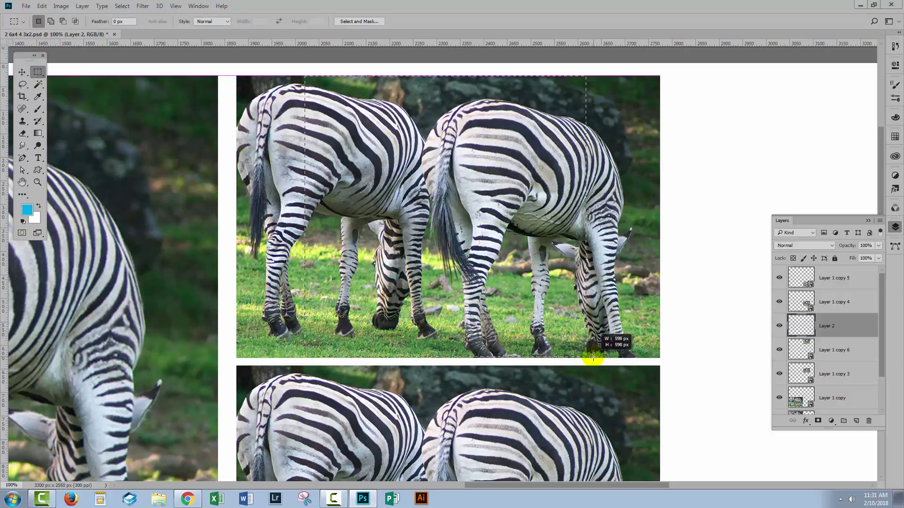
drag(593, 356, 593, 357)
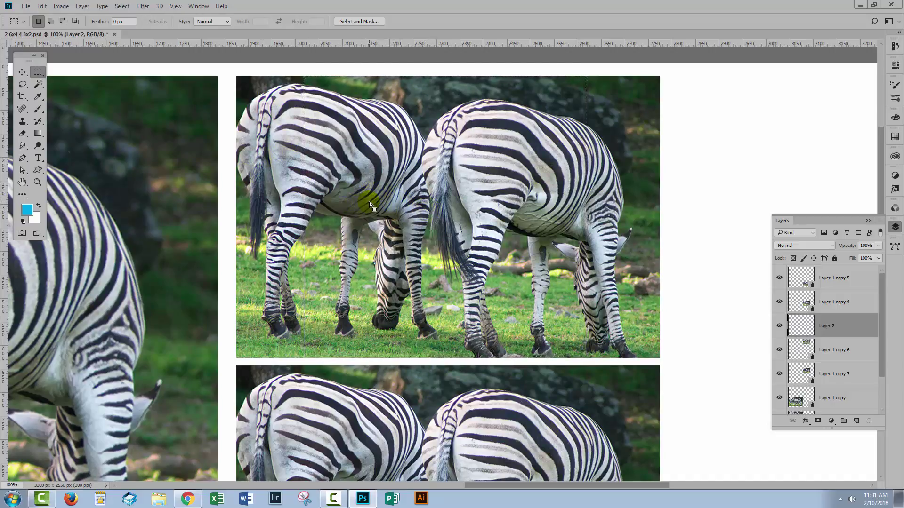
key(alt+BackSpace)
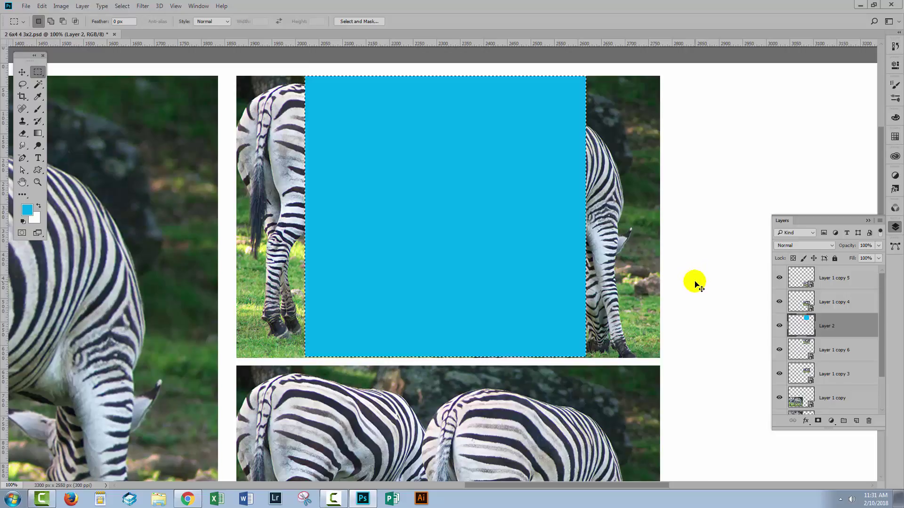
key(ctrl+d)
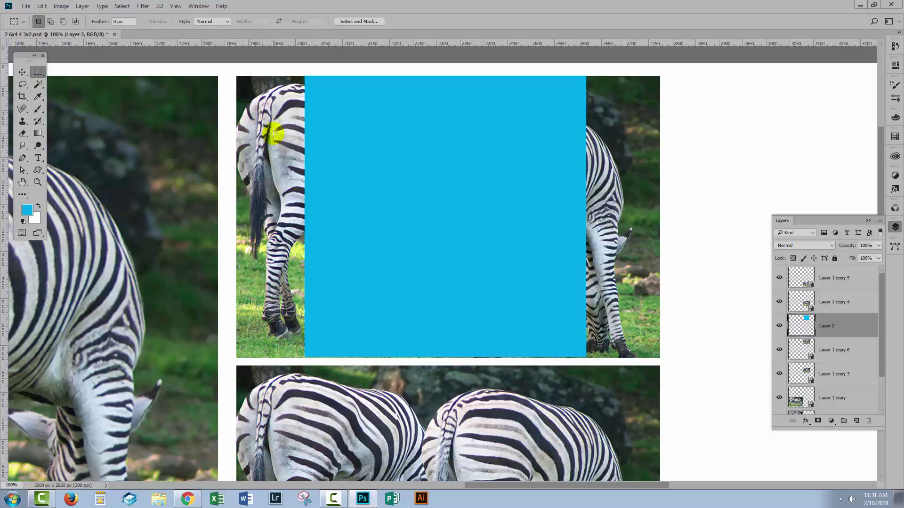
Move Layer 2 beneath Layer 1 copy 6, toggling the zebra layer to check the square
click(414, 160)
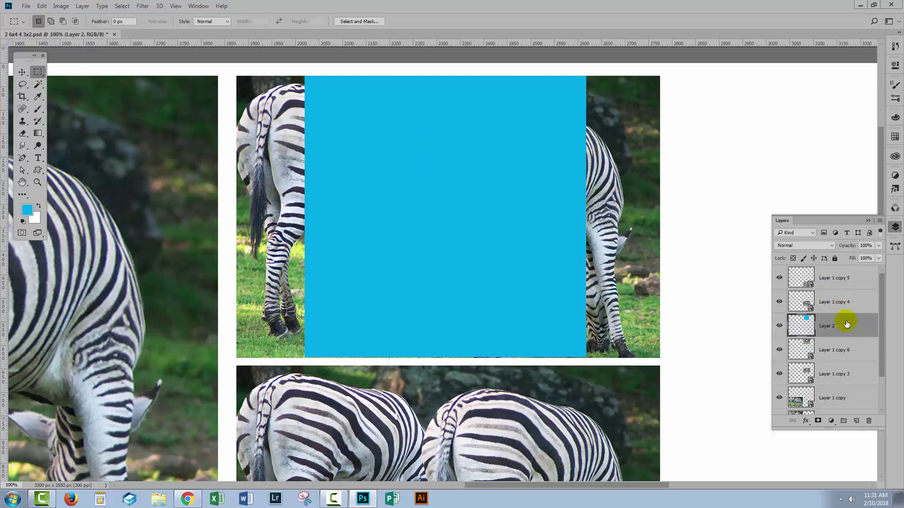
drag(846, 323, 846, 362)
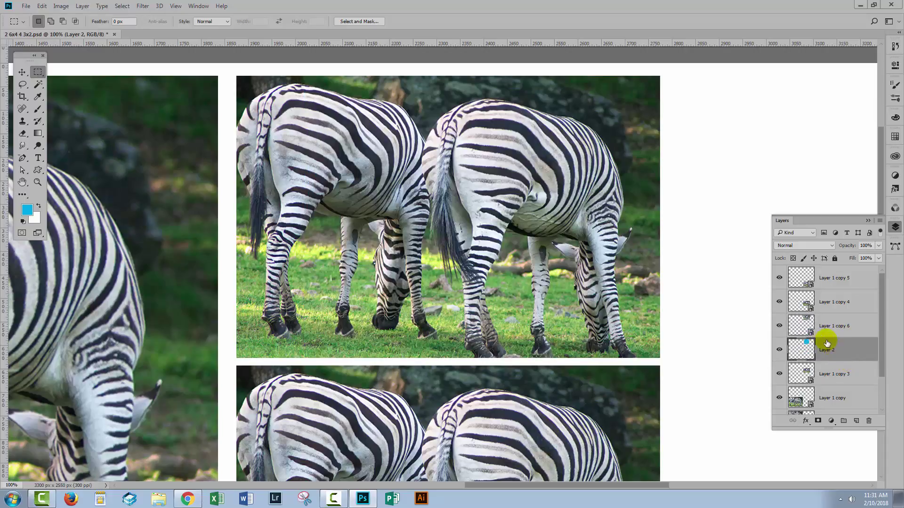
click(779, 325)
click(779, 325)
click(779, 326)
click(779, 326)
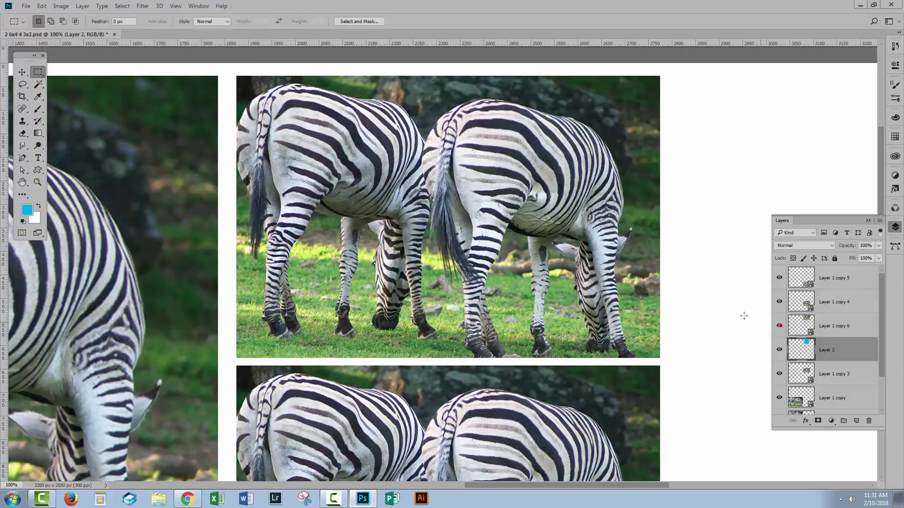
Clip Layer 1 copy 6 to the blue square with Create Clipping Mask and fit the page in view
click(839, 328)
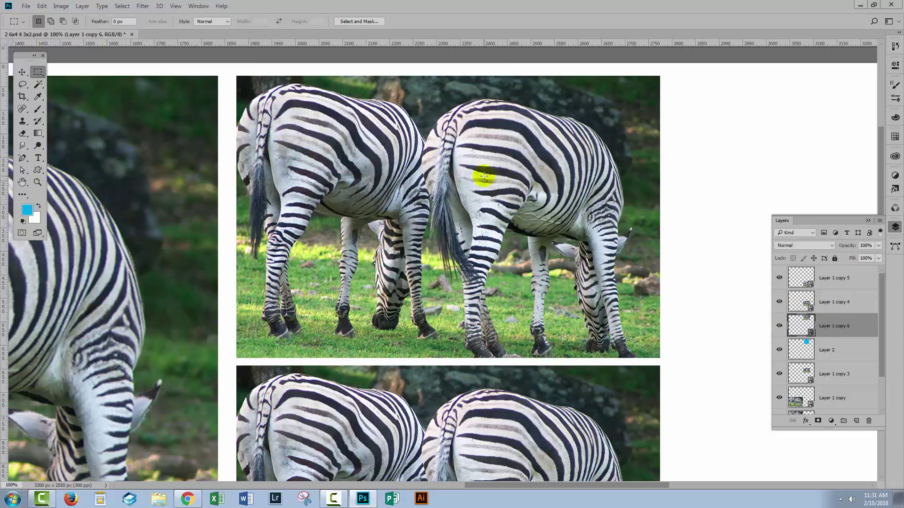
click(779, 325)
click(779, 325)
click(83, 7)
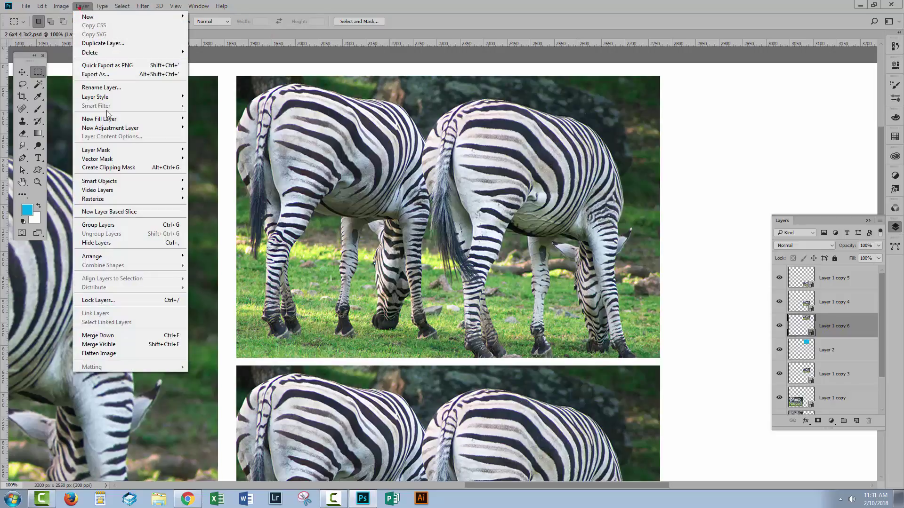
click(124, 167)
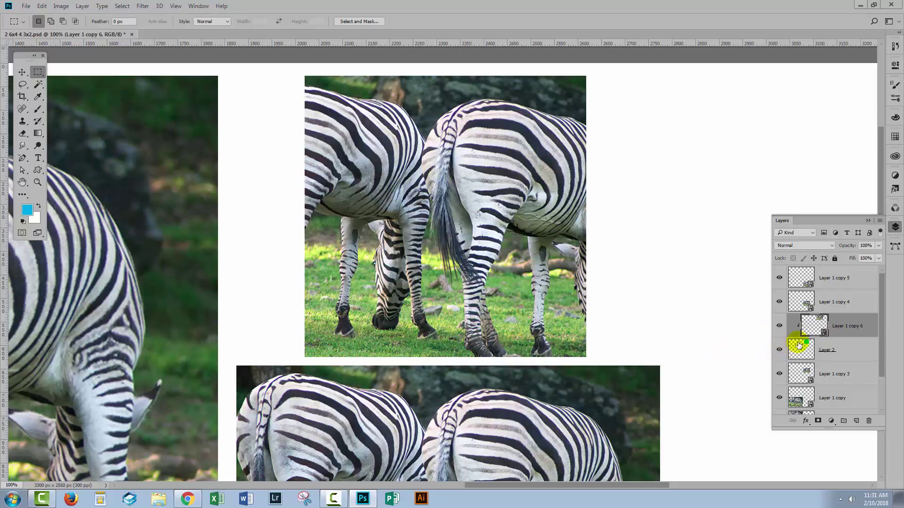
key(ctrl+0)
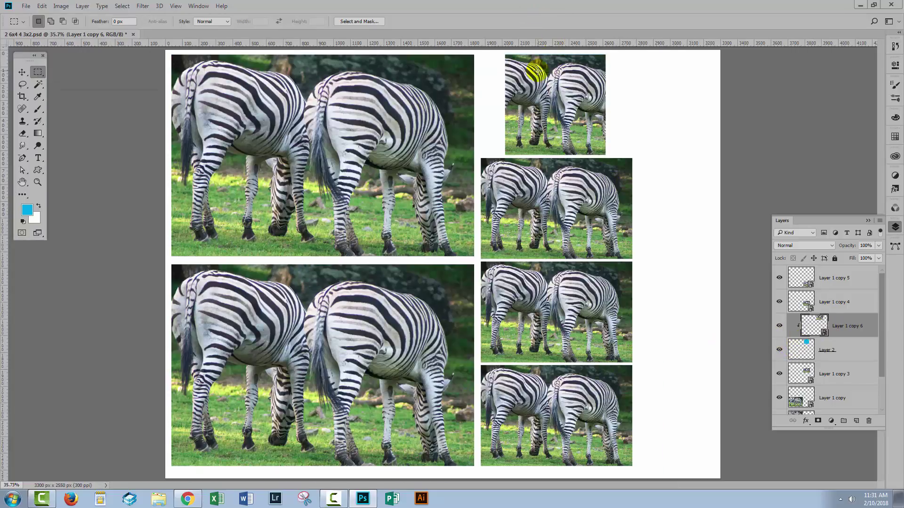
Move Layer 1 copy 6 and Layer 2 together to shift the square crop left
click(22, 72)
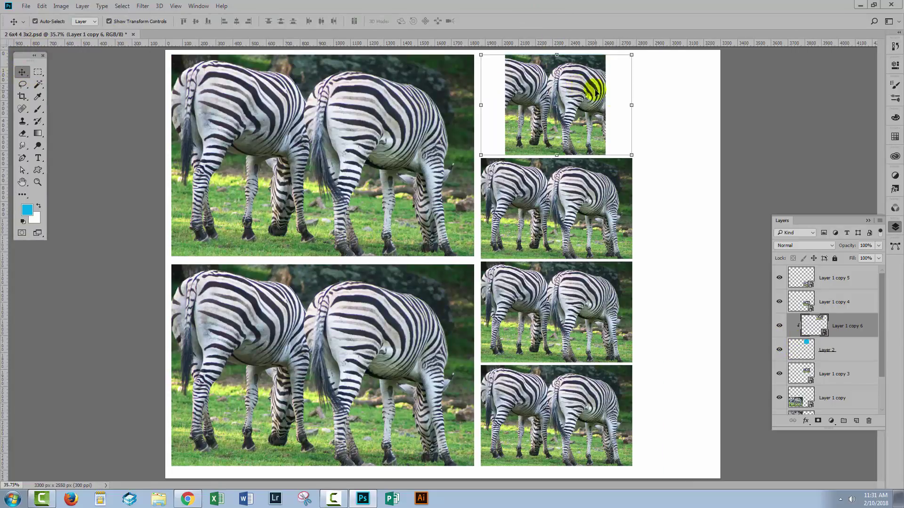
click(660, 102)
click(866, 330)
click(673, 188)
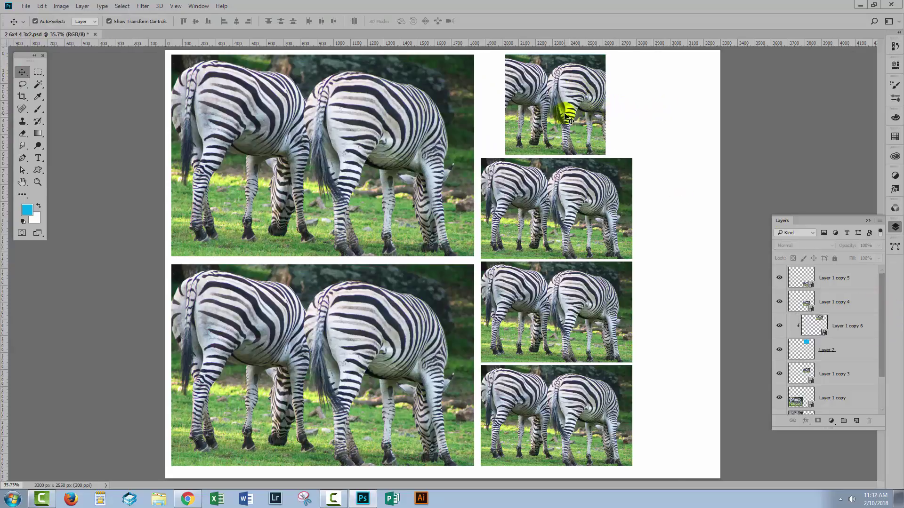
click(851, 326)
shift+click(851, 347)
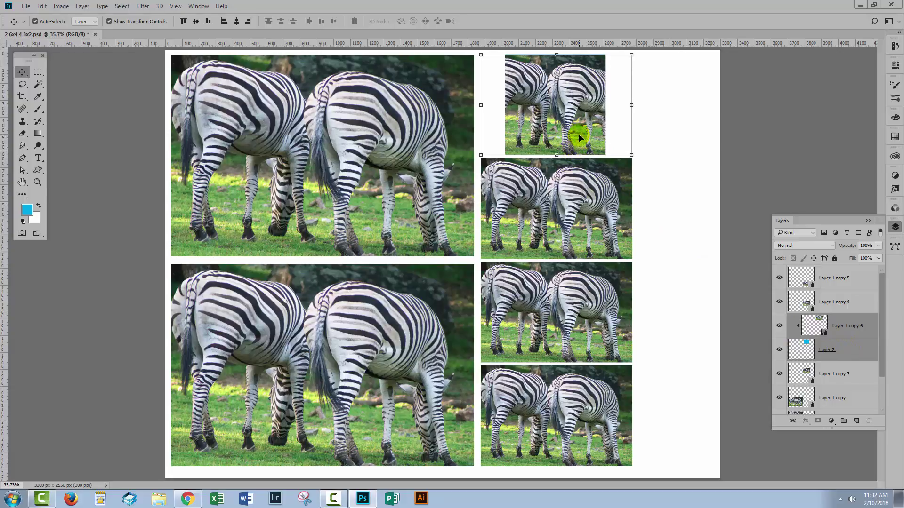
drag(579, 137, 555, 136)
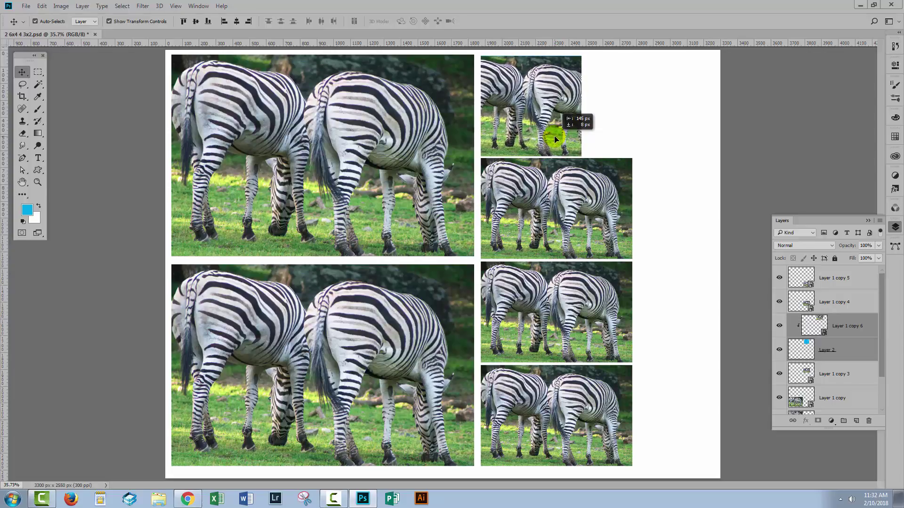
drag(555, 136, 554, 139)
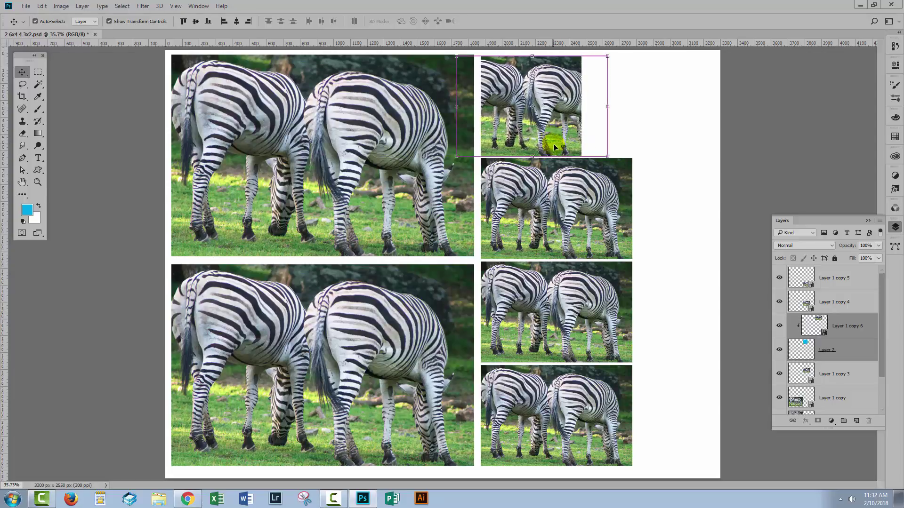
click(635, 131)
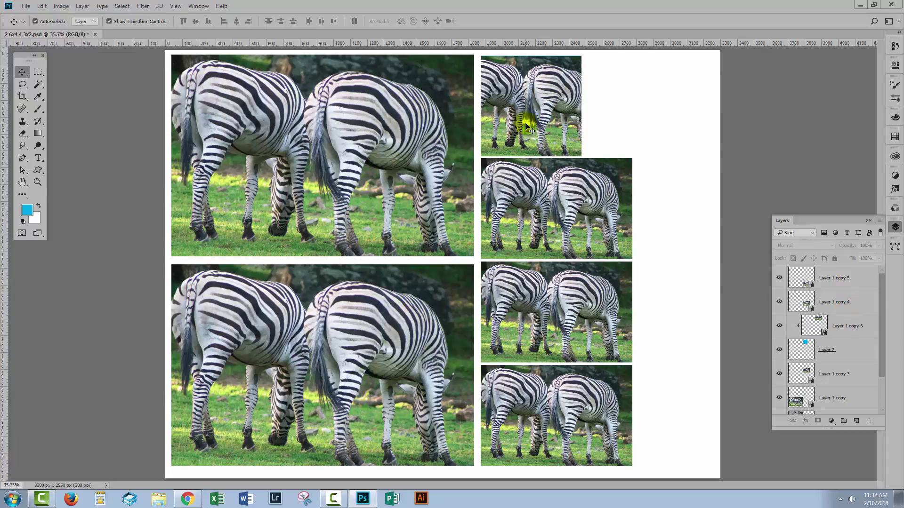
Duplicate the square crop and its clipping shape and place the copy to its right
click(847, 325)
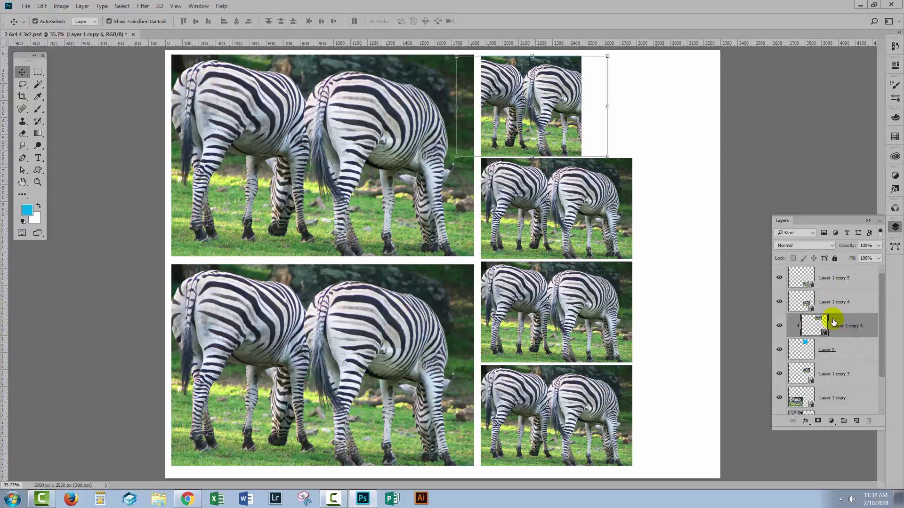
shift+click(847, 348)
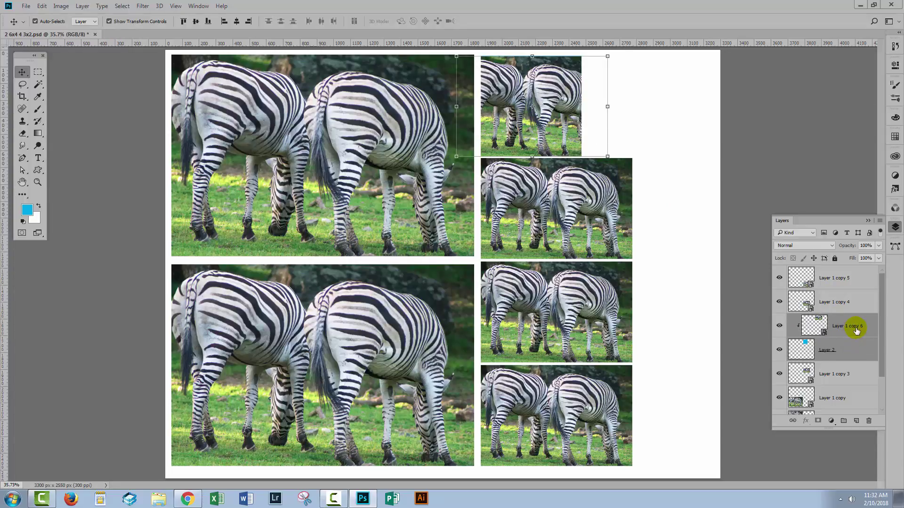
key(ctrl)
key(ctrl+j)
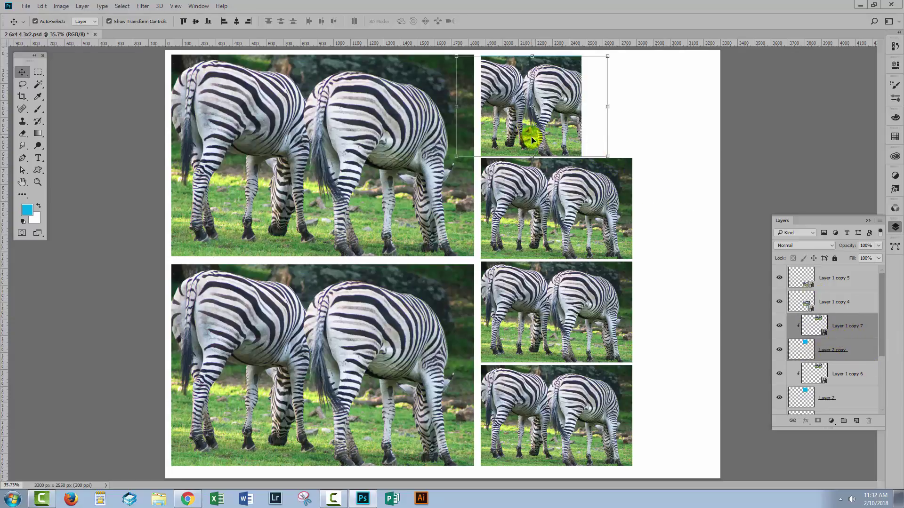
drag(515, 118, 622, 117)
click(693, 226)
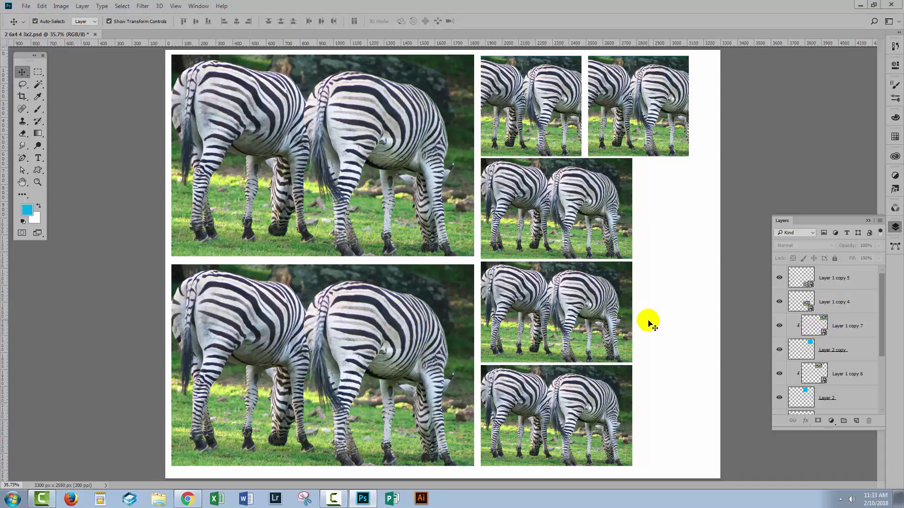
Place ali.jpg embedded into the large frame's smart object contents
scroll(833, 378, down, 3)
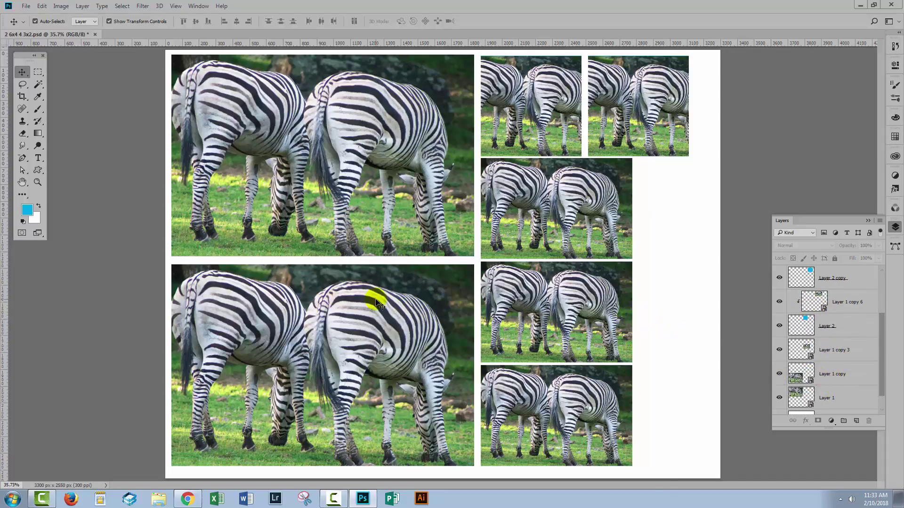
click(272, 355)
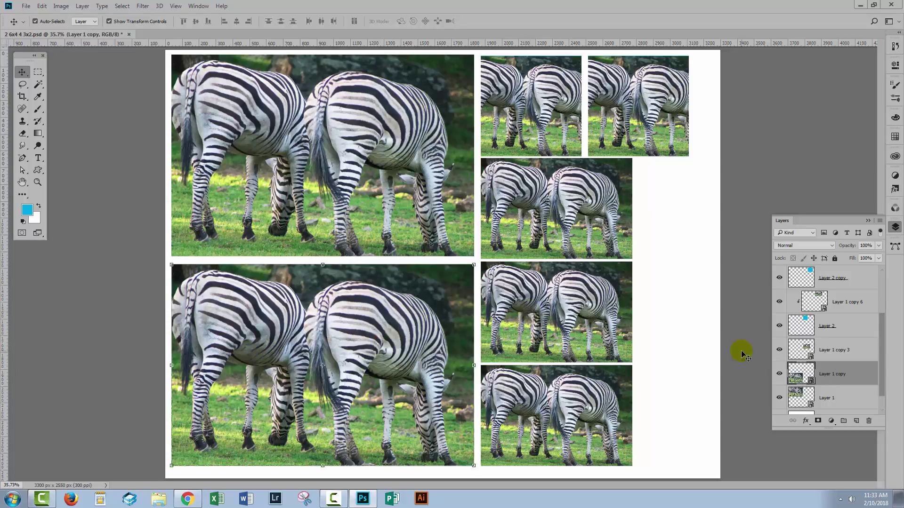
double_click(802, 374)
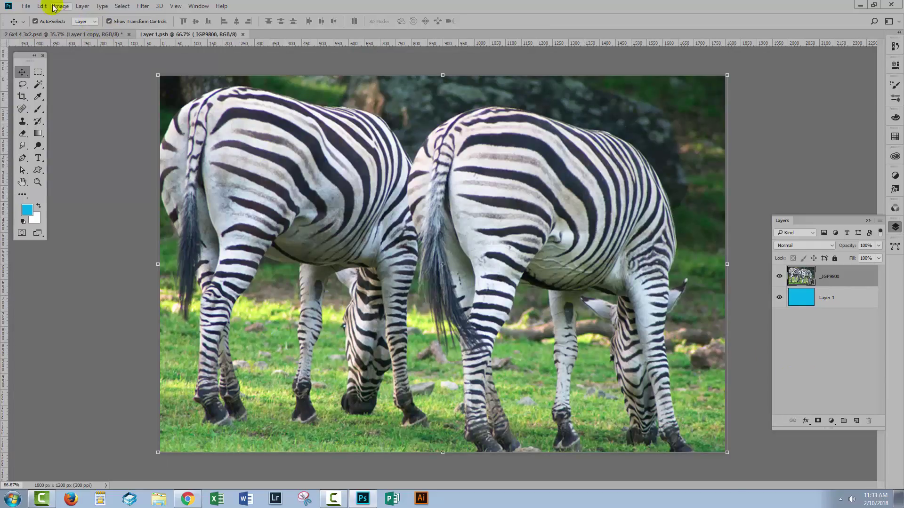
click(26, 7)
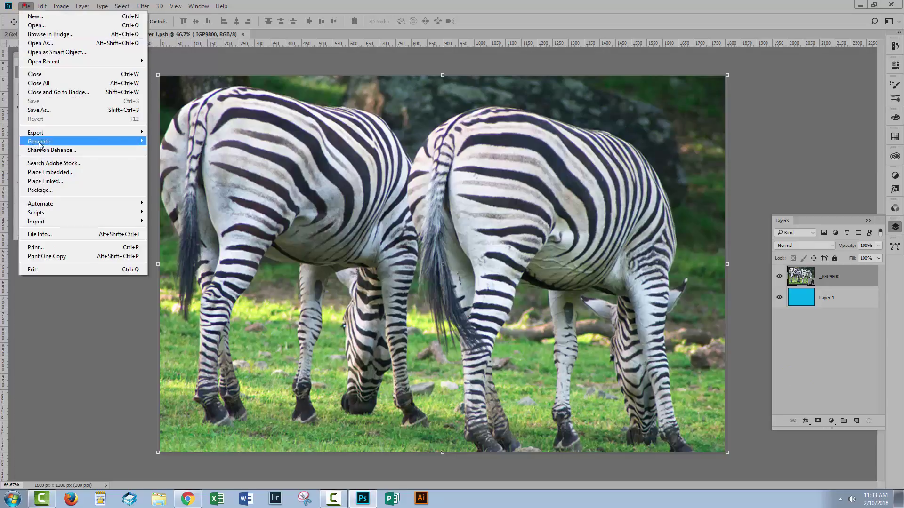
click(59, 173)
click(244, 282)
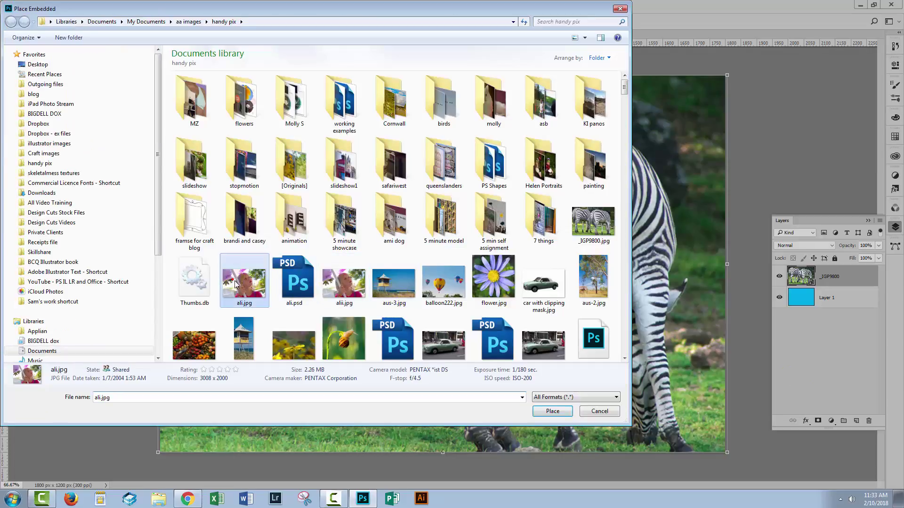
click(553, 412)
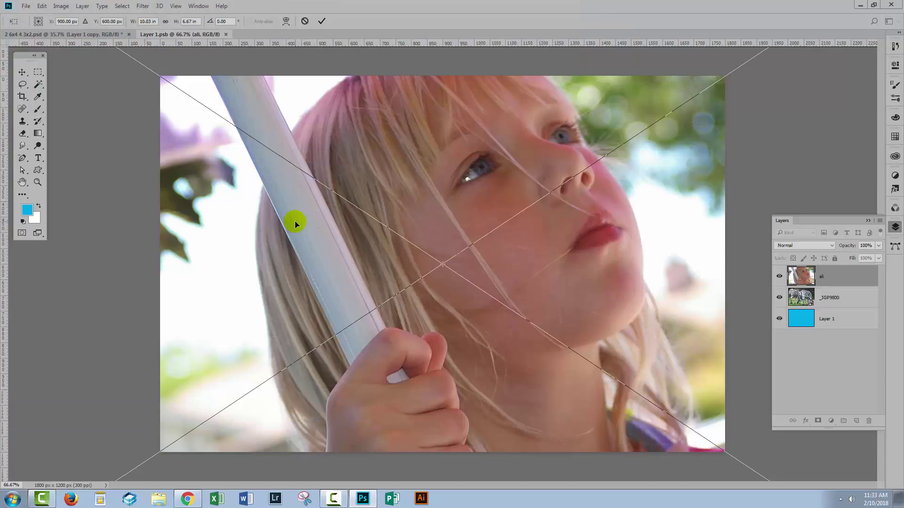
Scale the girl photo to fit, delete the old zebra layer, and save the smart object
key(ctrl+0)
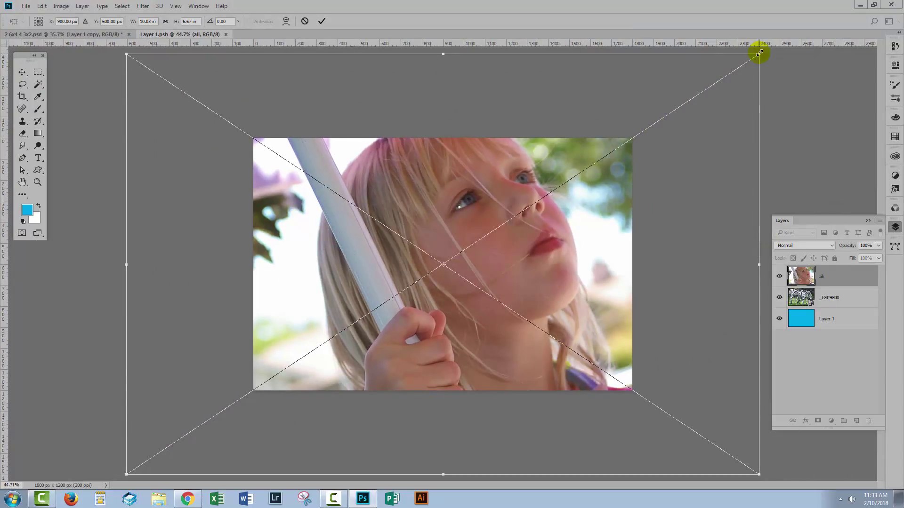
drag(758, 53, 626, 125)
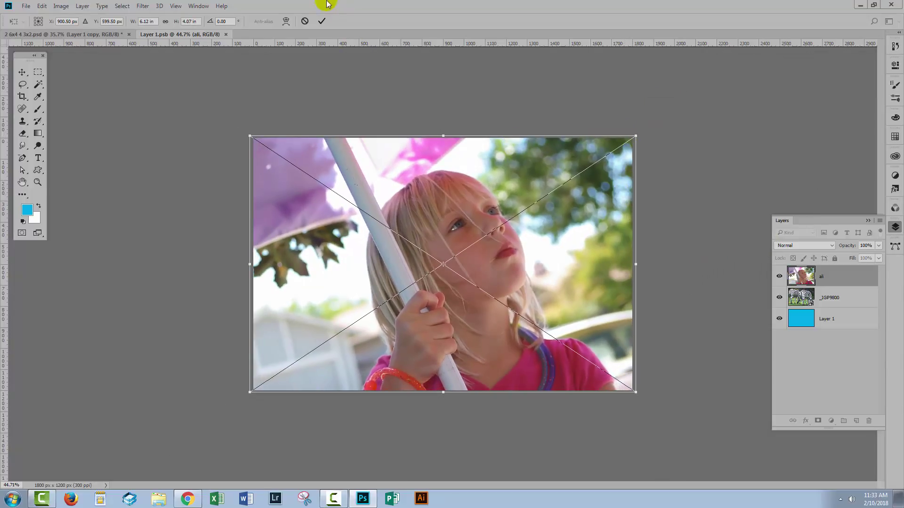
click(321, 21)
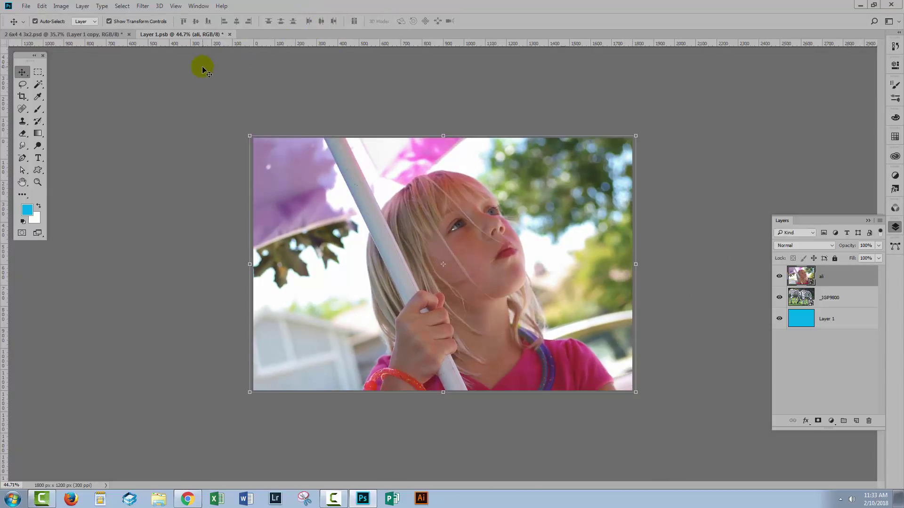
click(838, 297)
drag(850, 300, 868, 420)
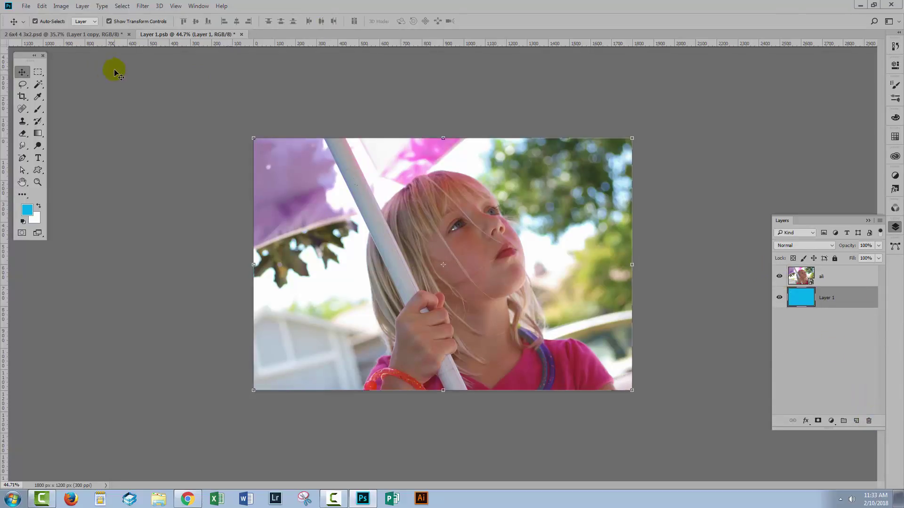
click(241, 34)
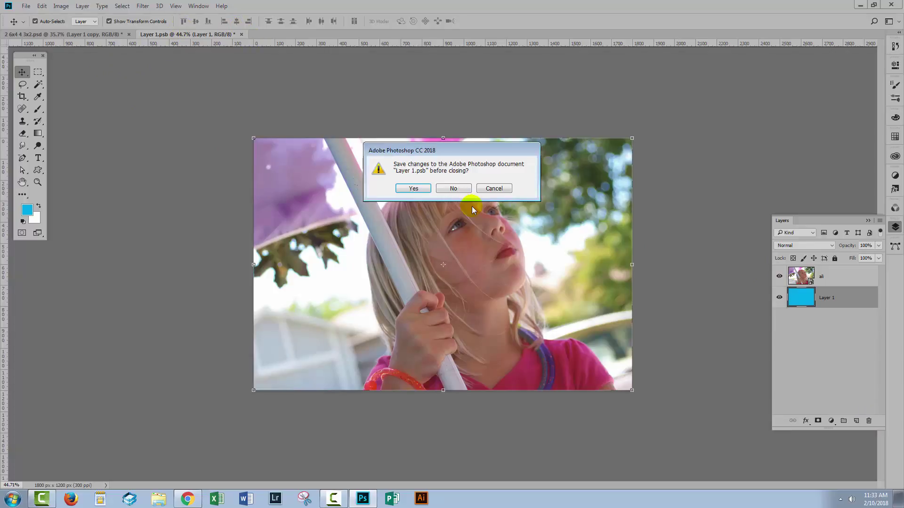
click(406, 188)
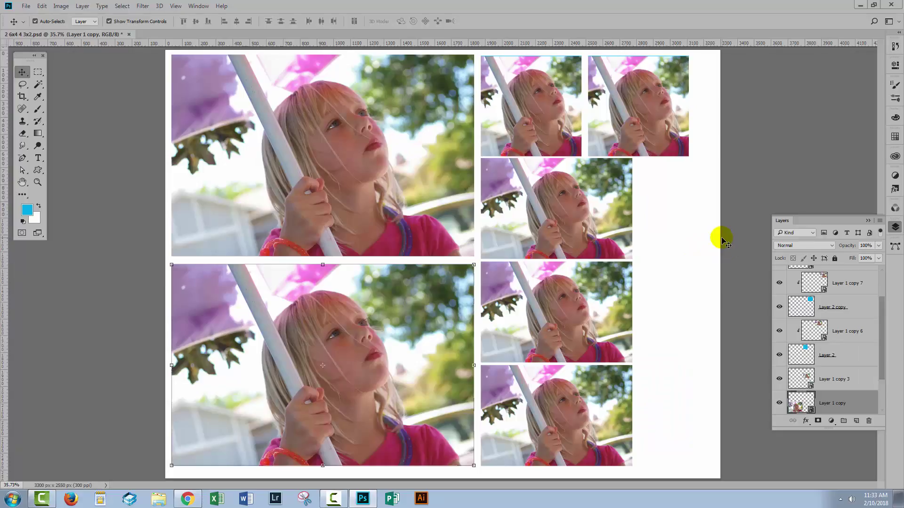
Shift Layer 1 copy 7 left inside the right-hand square frame to reframe the girl's face
click(657, 124)
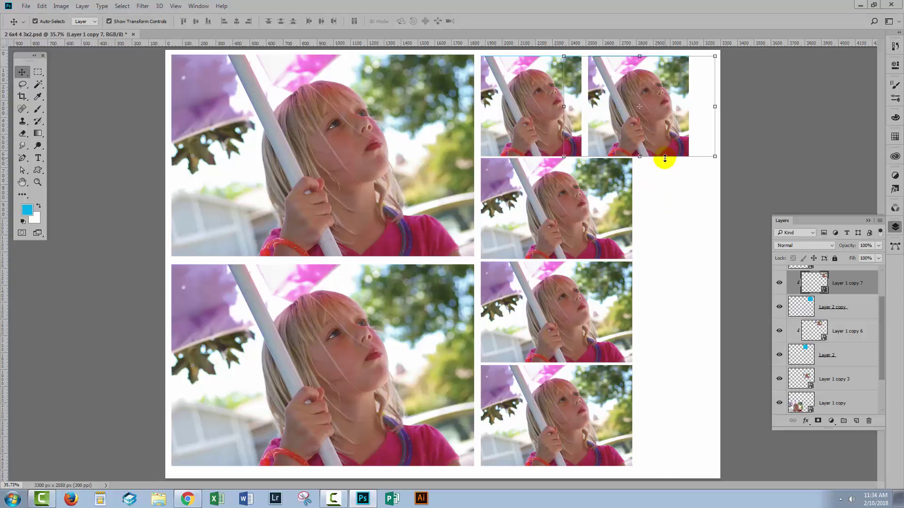
click(650, 125)
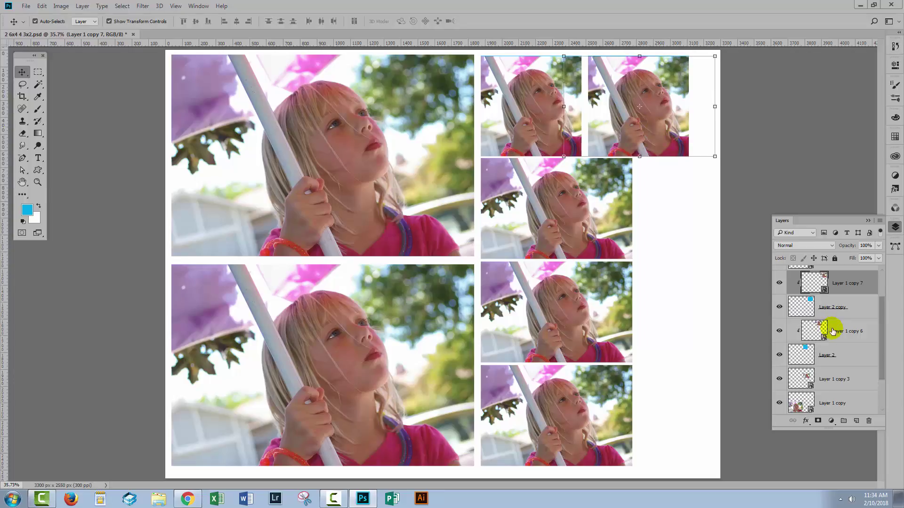
scroll(831, 325, up, 1)
scroll(830, 324, up, 1)
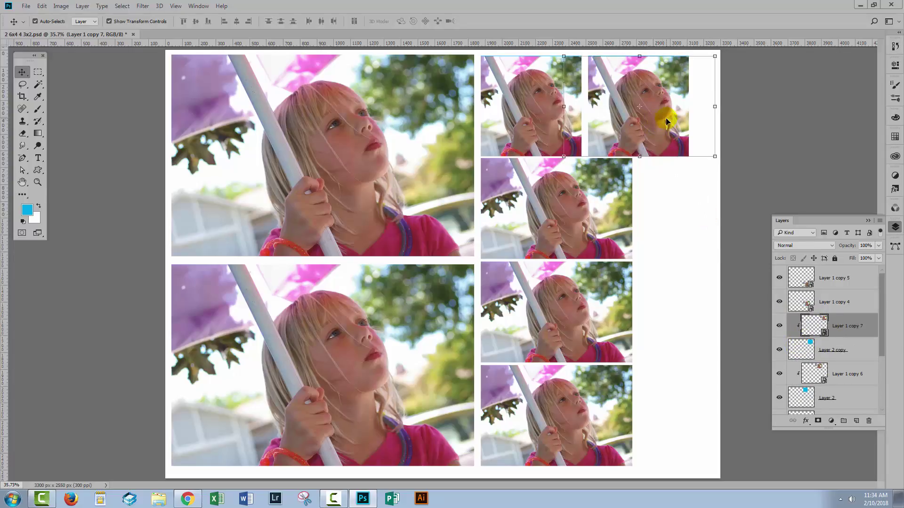
drag(667, 114, 626, 117)
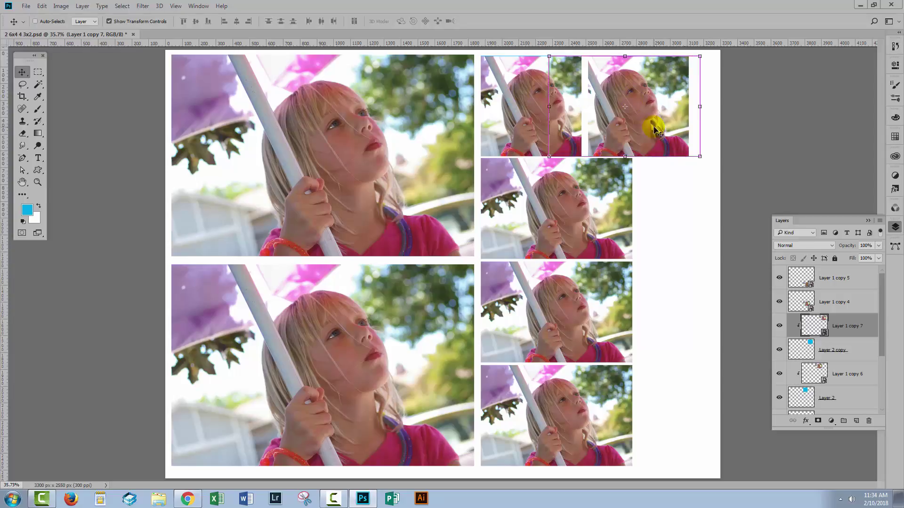
drag(651, 126, 666, 125)
click(688, 193)
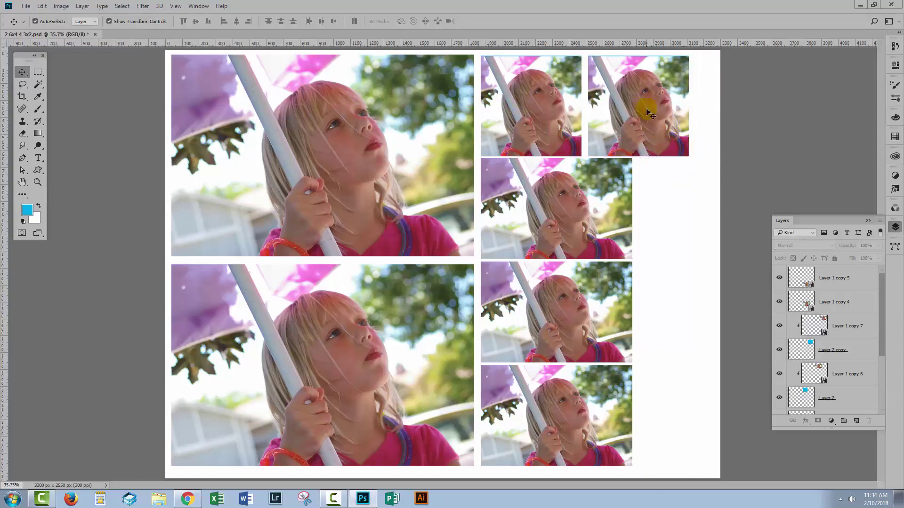